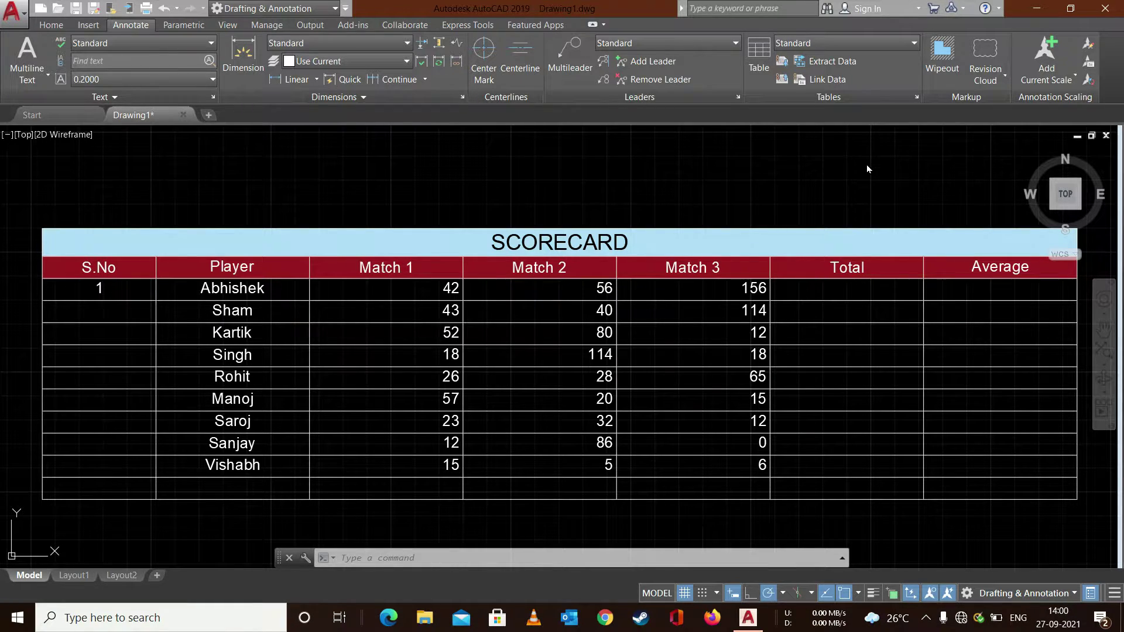
Enter serial number 2 in Sham's S.No cell, A4
click(105, 294)
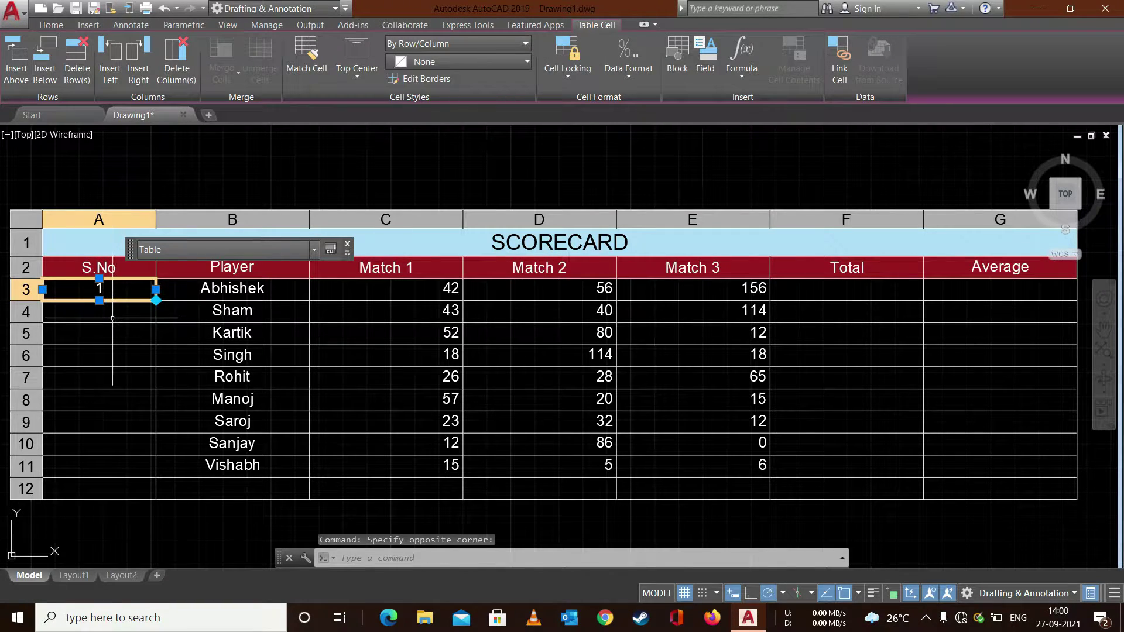
click(110, 317)
text(2)
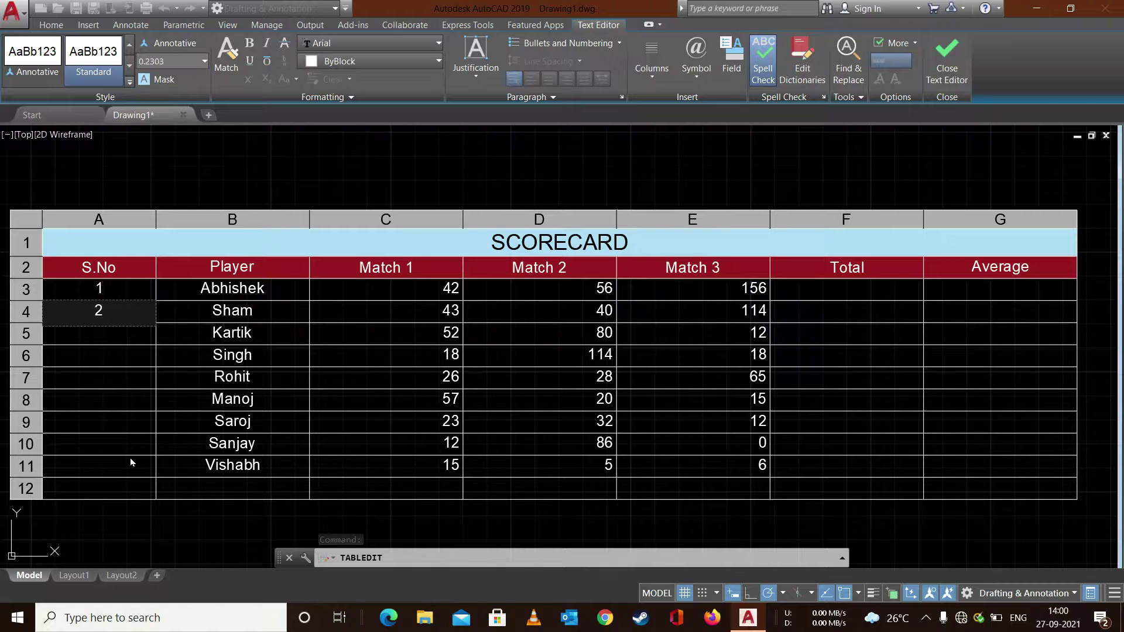
key(Escape)
Right-align serial number 1 in cell A3
click(125, 290)
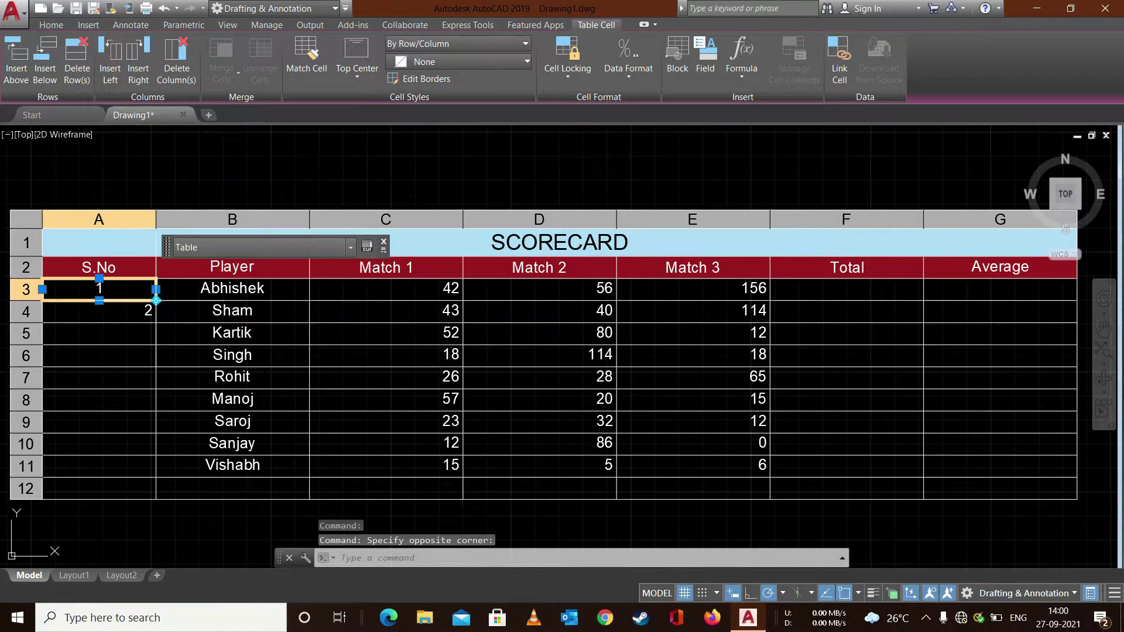
click(362, 74)
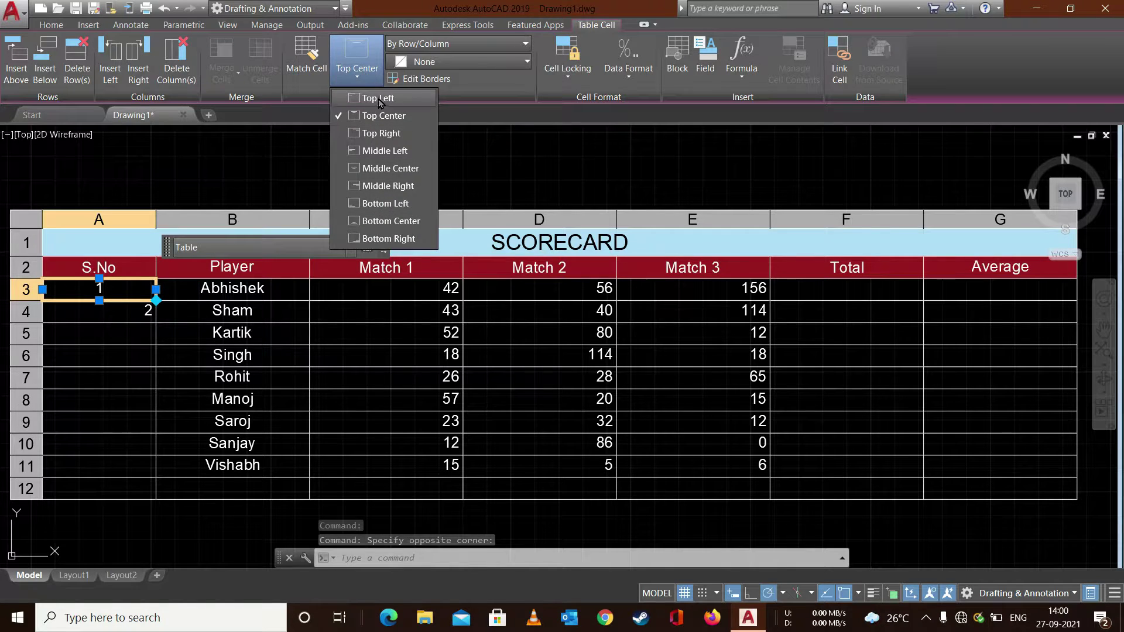
click(378, 131)
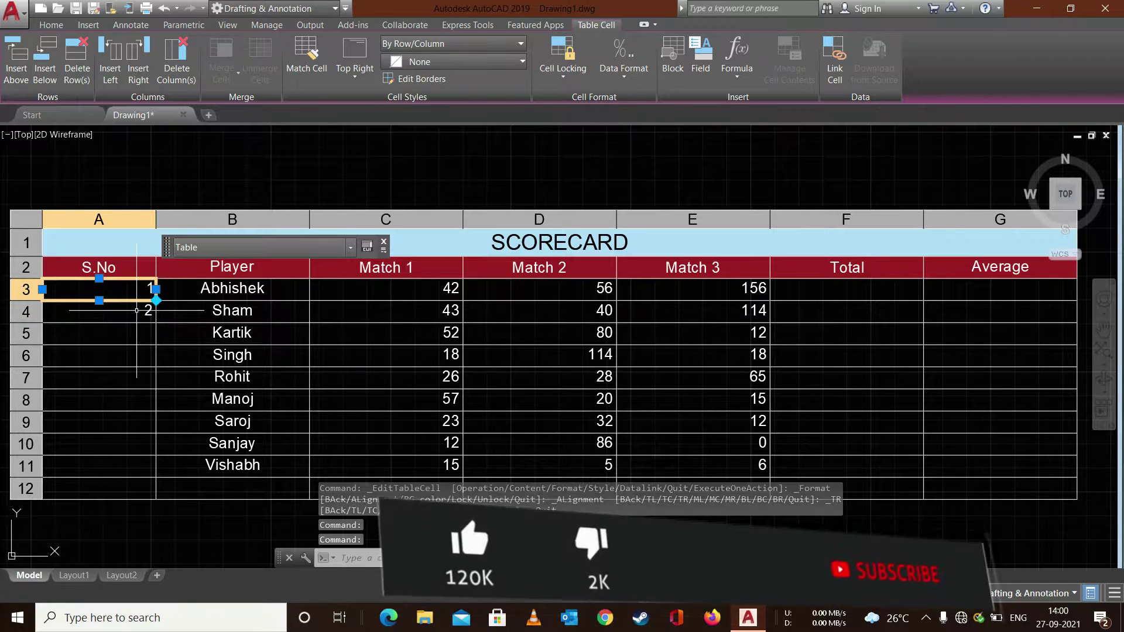
Autofill A3:A4 down to row 11 so S.No runs 1 through 9
shift+click(117, 313)
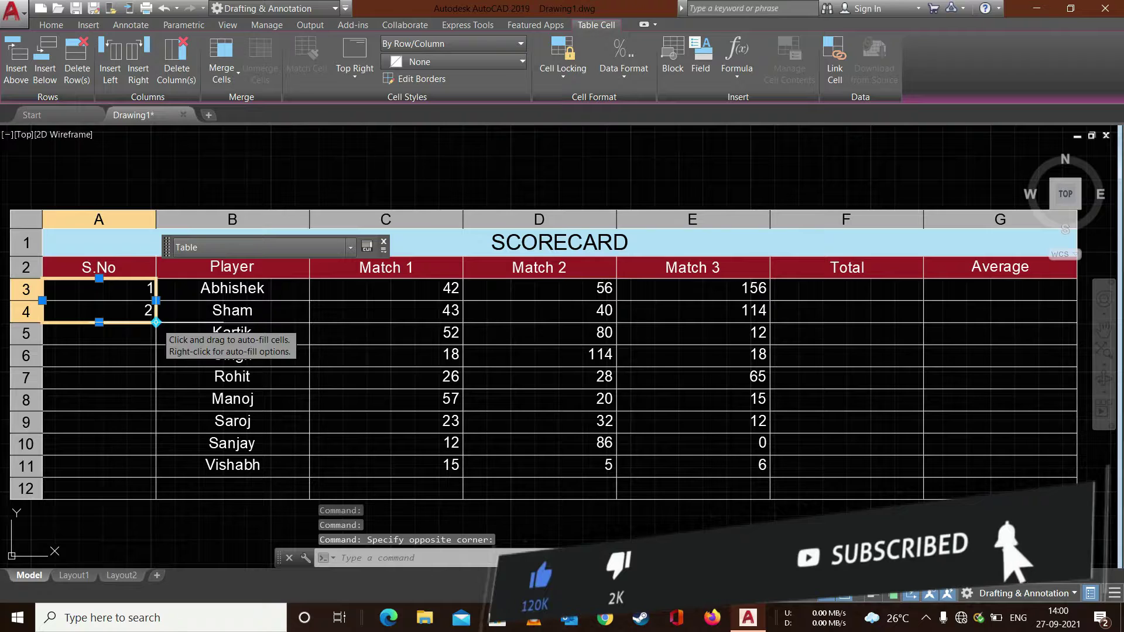
click(156, 322)
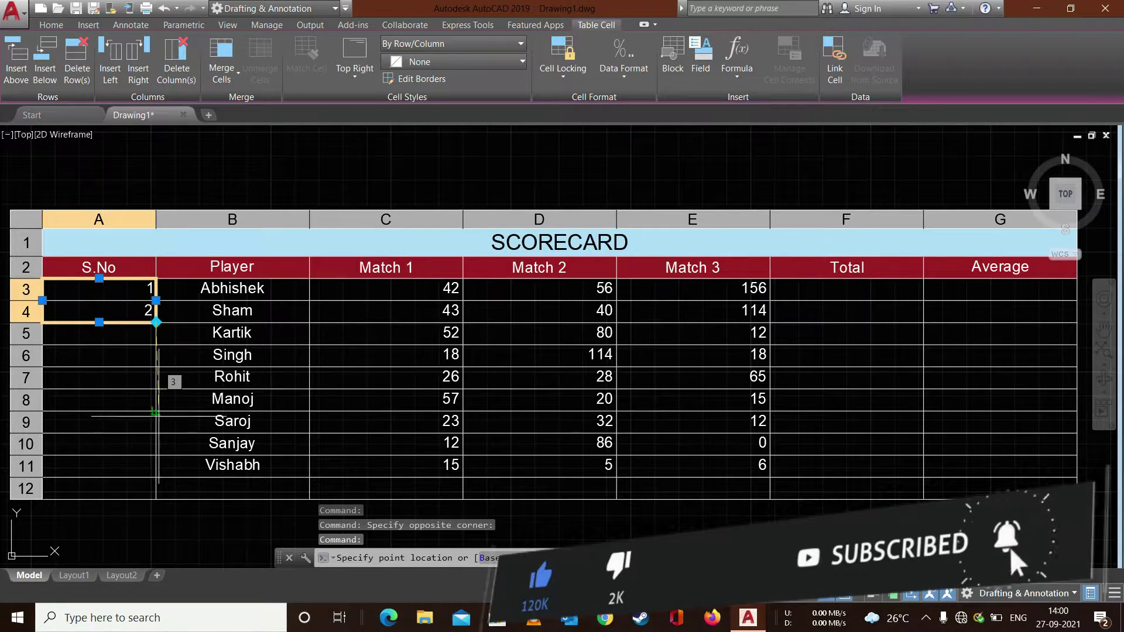
click(155, 477)
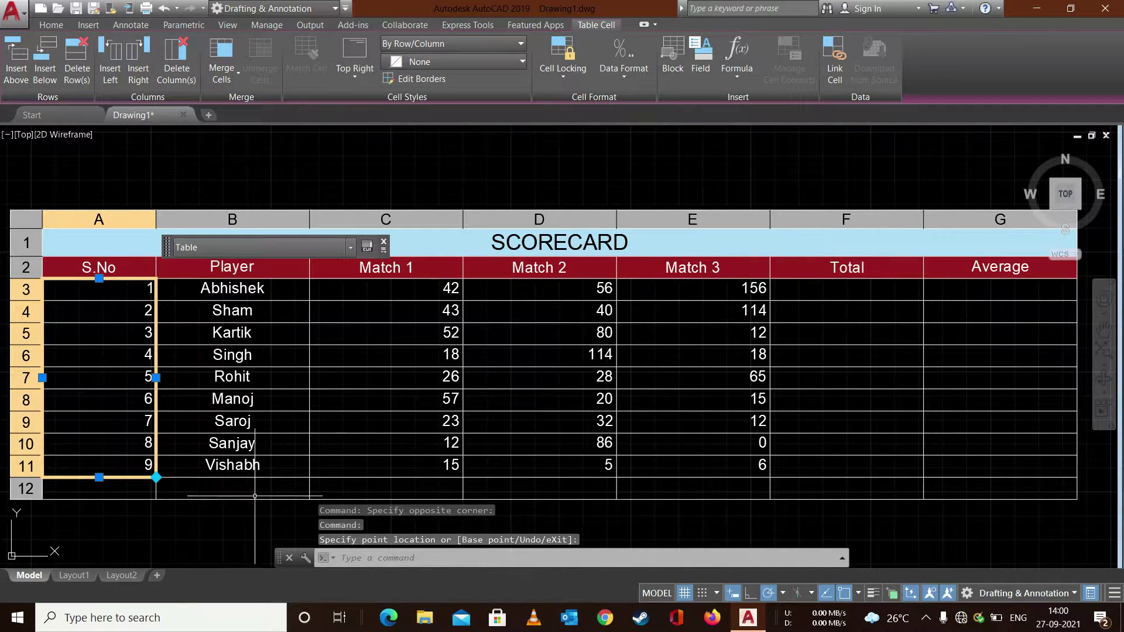
click(214, 519)
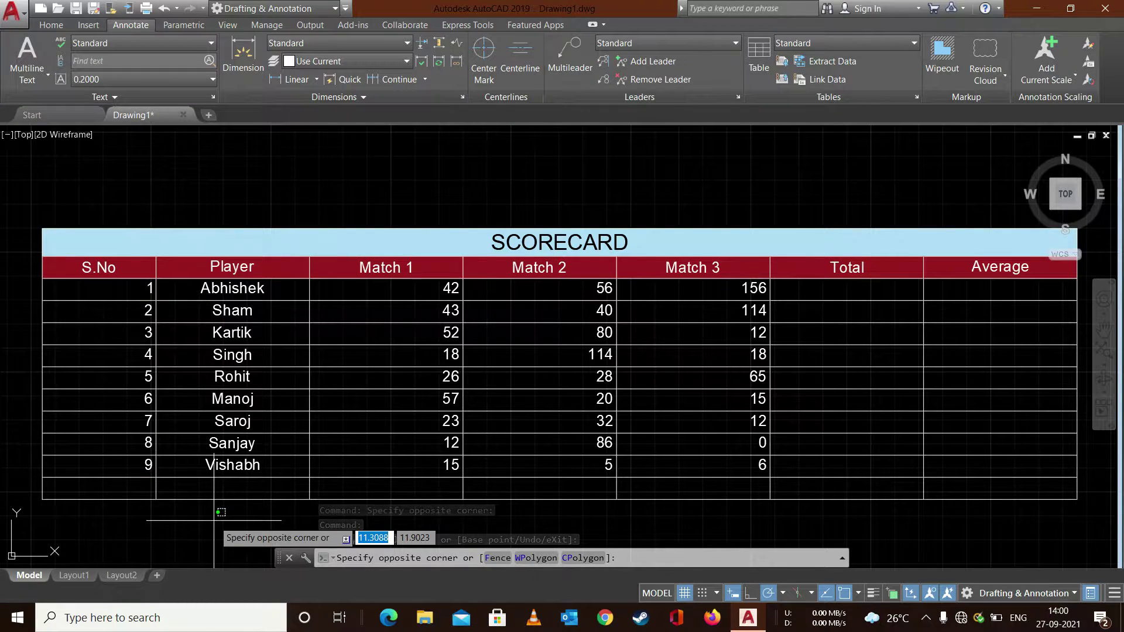
Give S.No cells A3 through A11 Top Center alignment
click(205, 547)
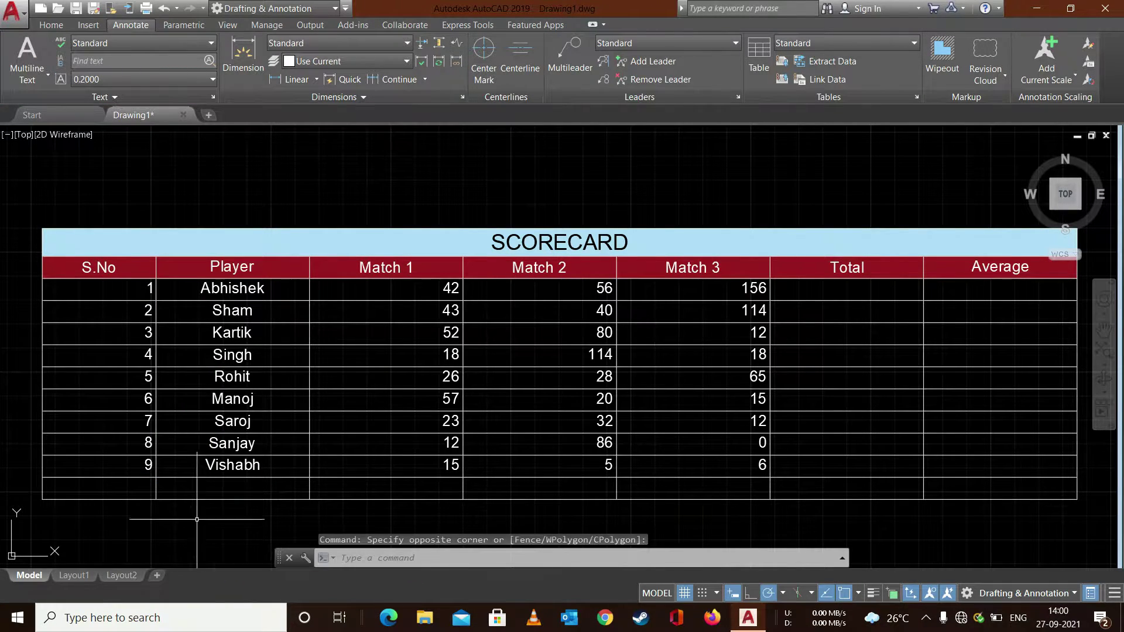
click(130, 288)
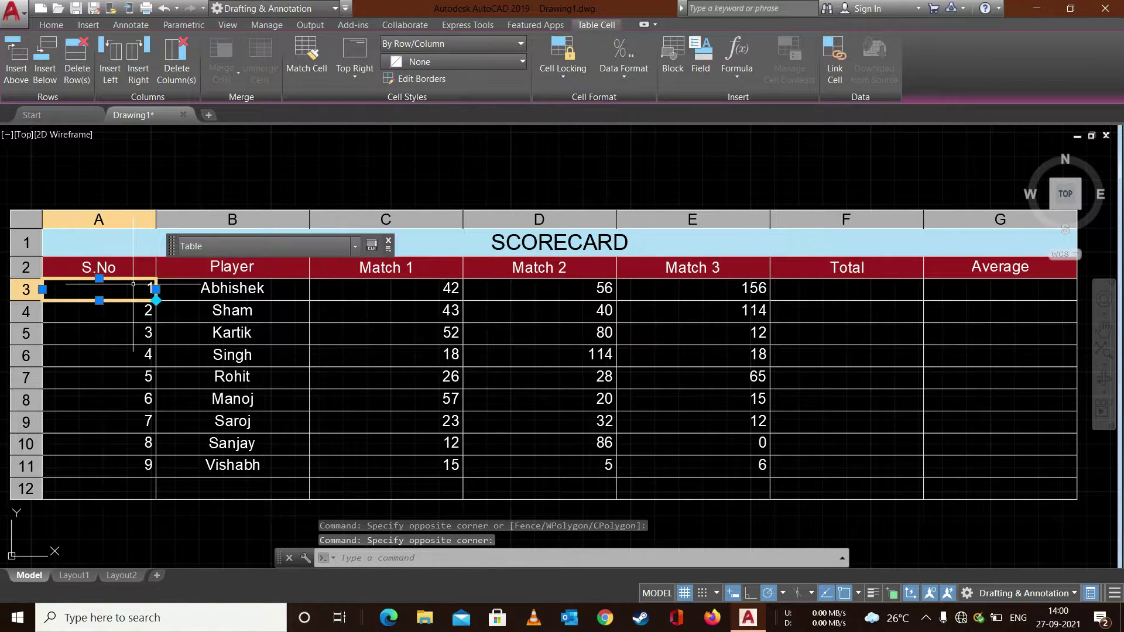
shift+click(125, 467)
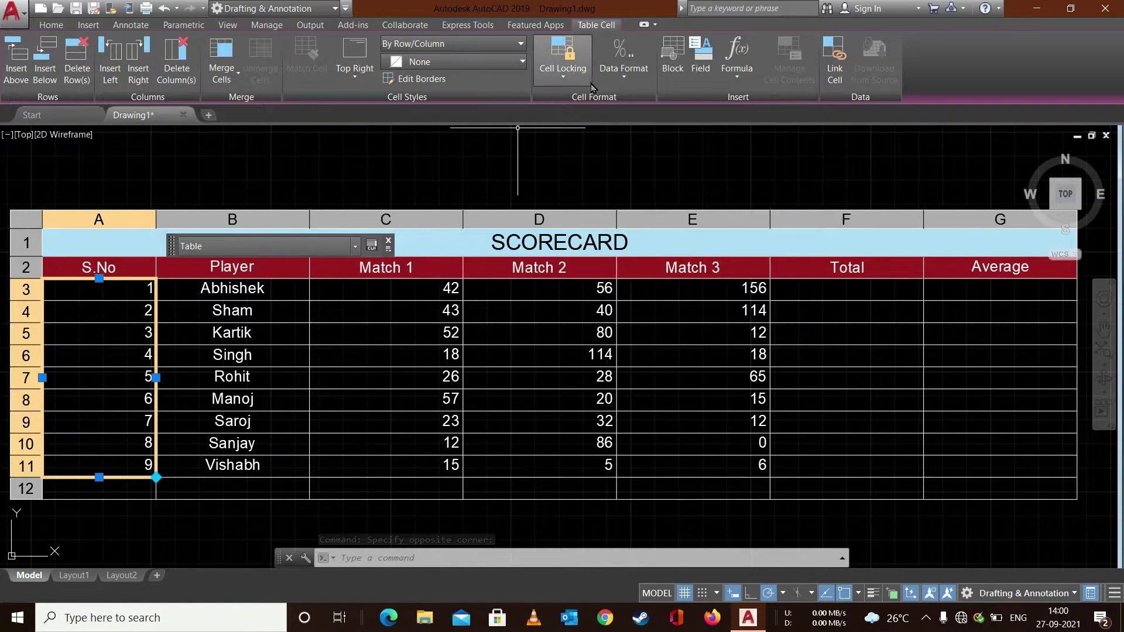
click(359, 87)
click(374, 123)
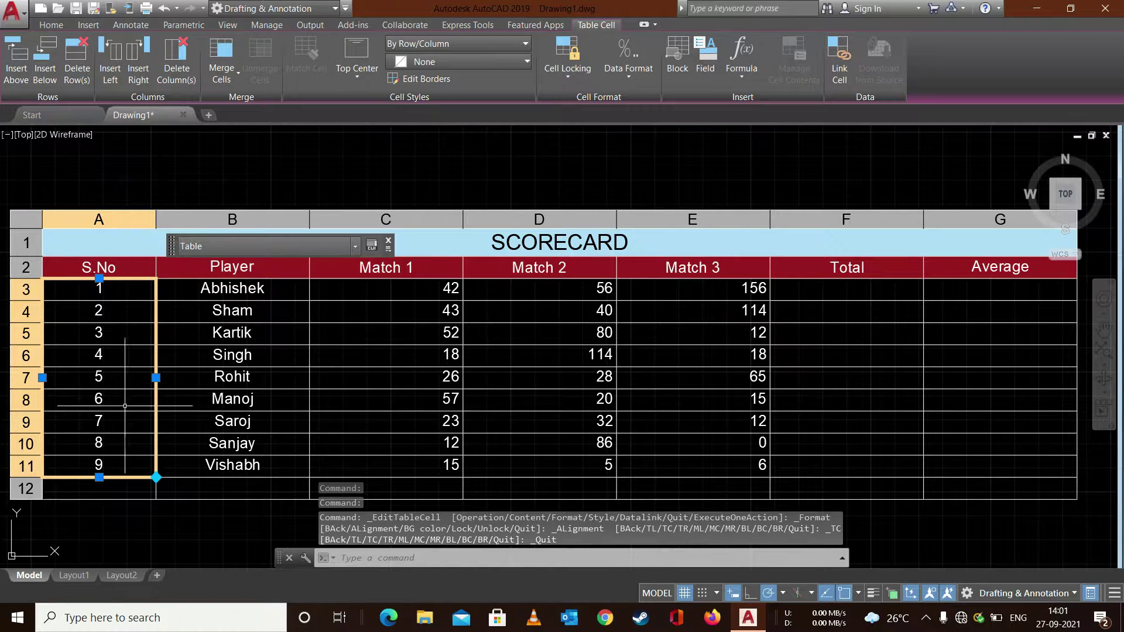
click(399, 154)
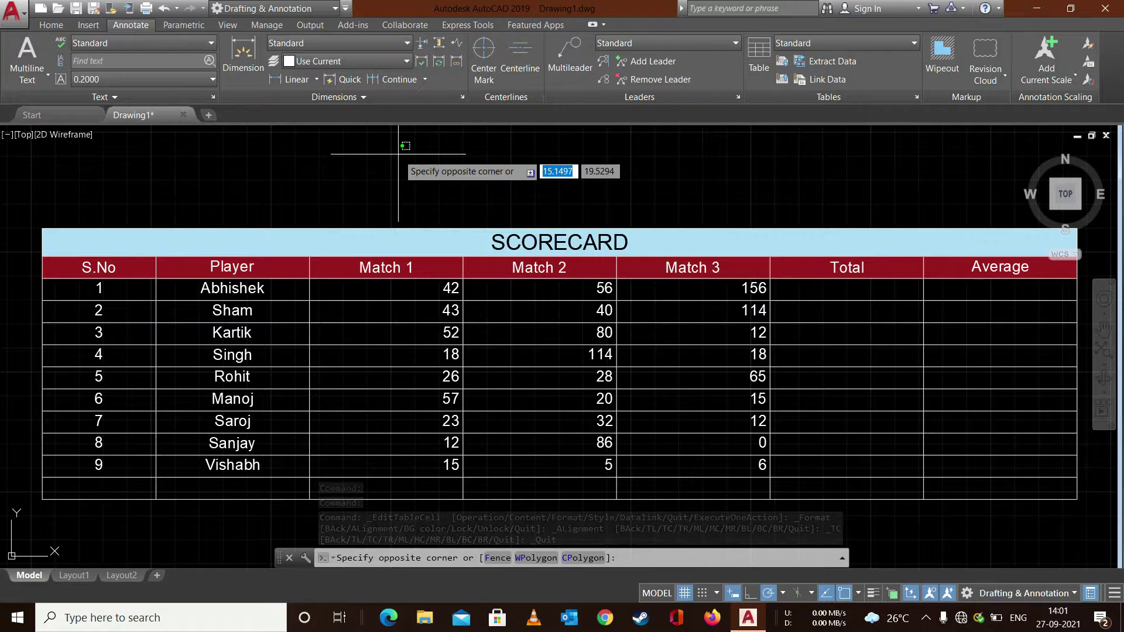
key(Escape)
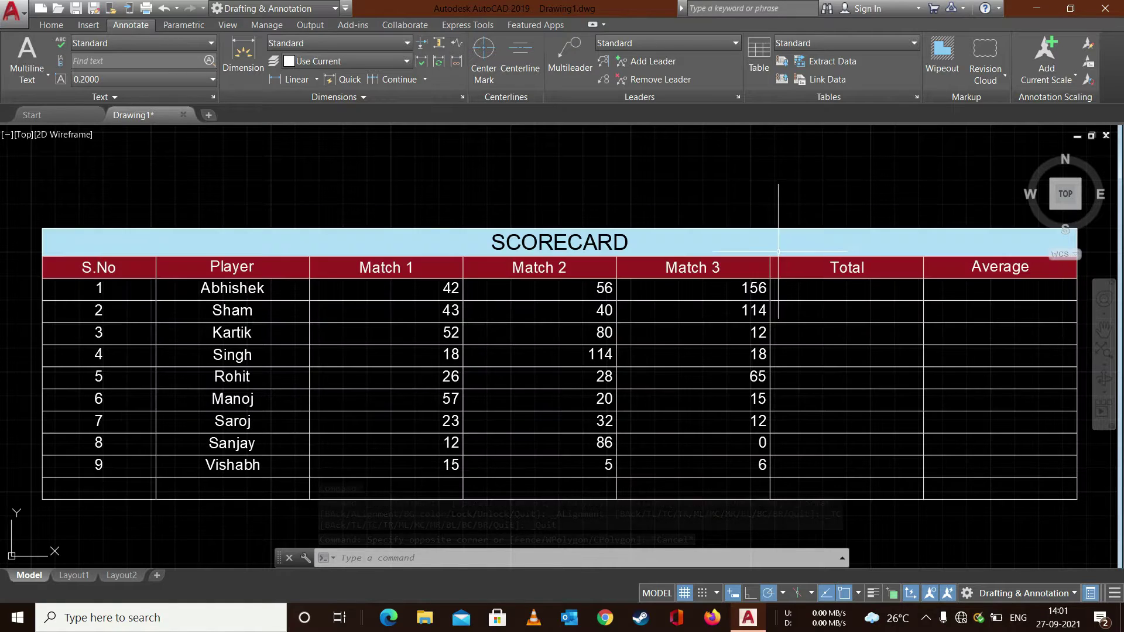
click(833, 289)
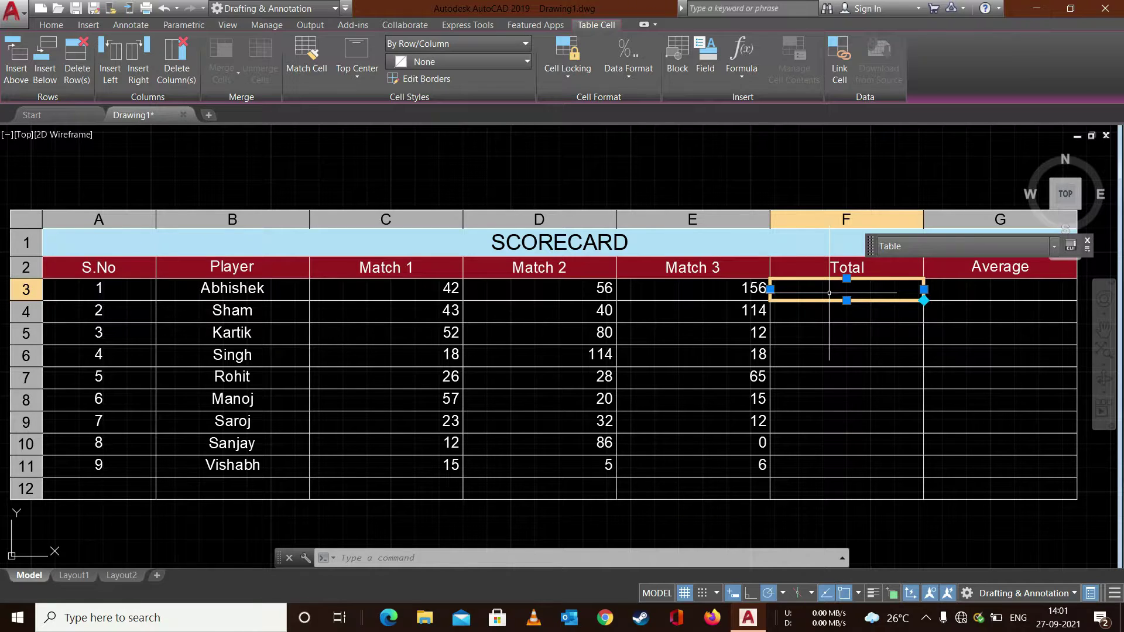
click(737, 81)
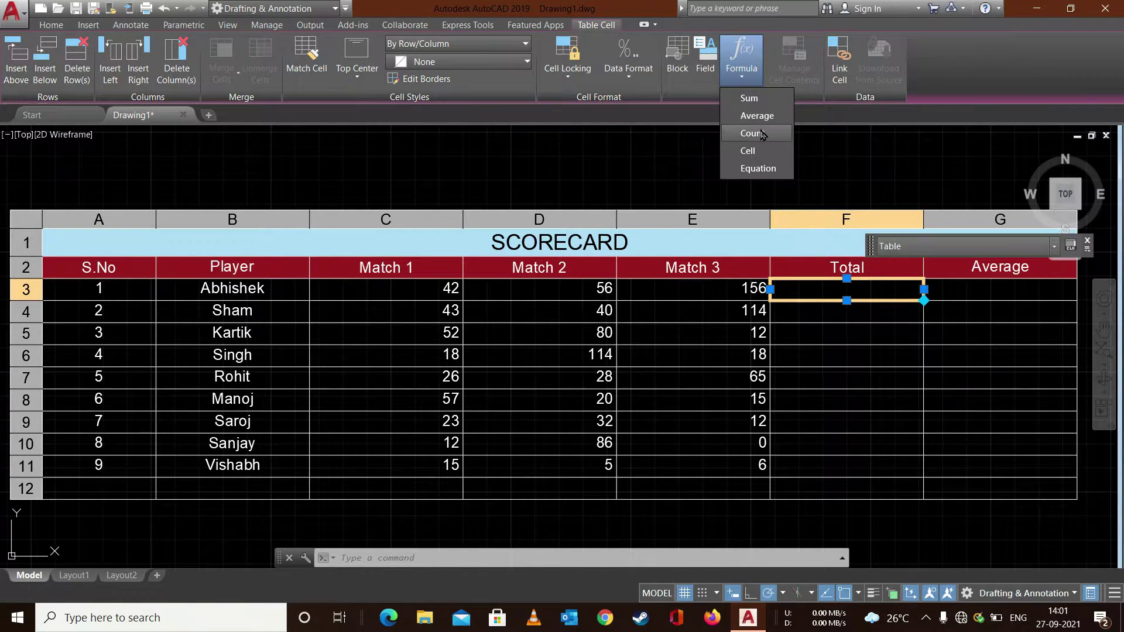
click(765, 98)
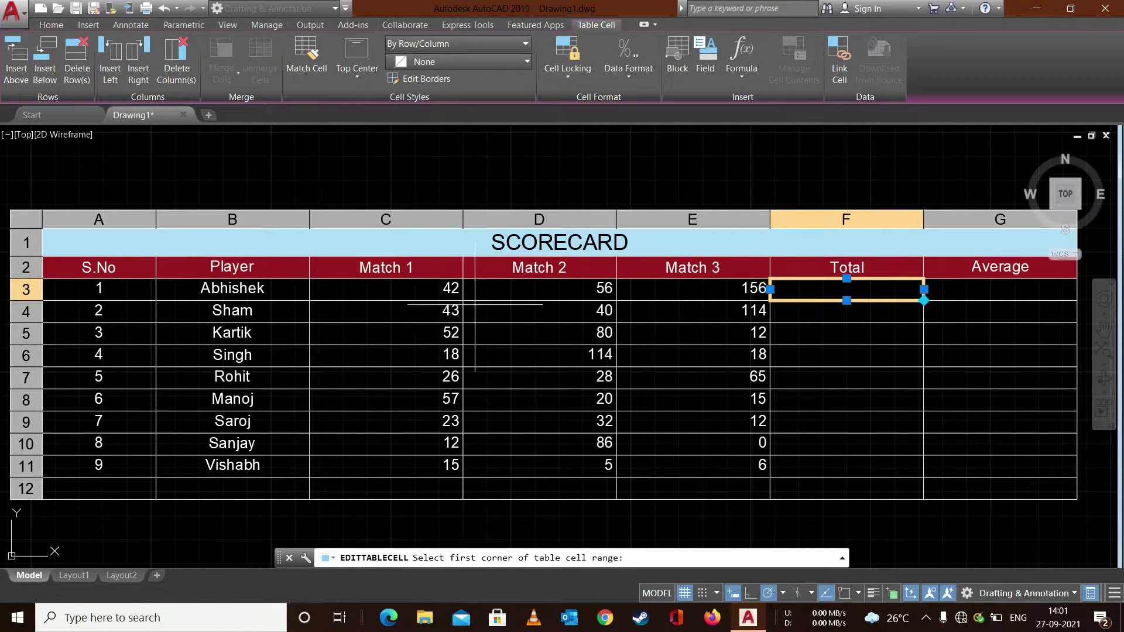
click(387, 289)
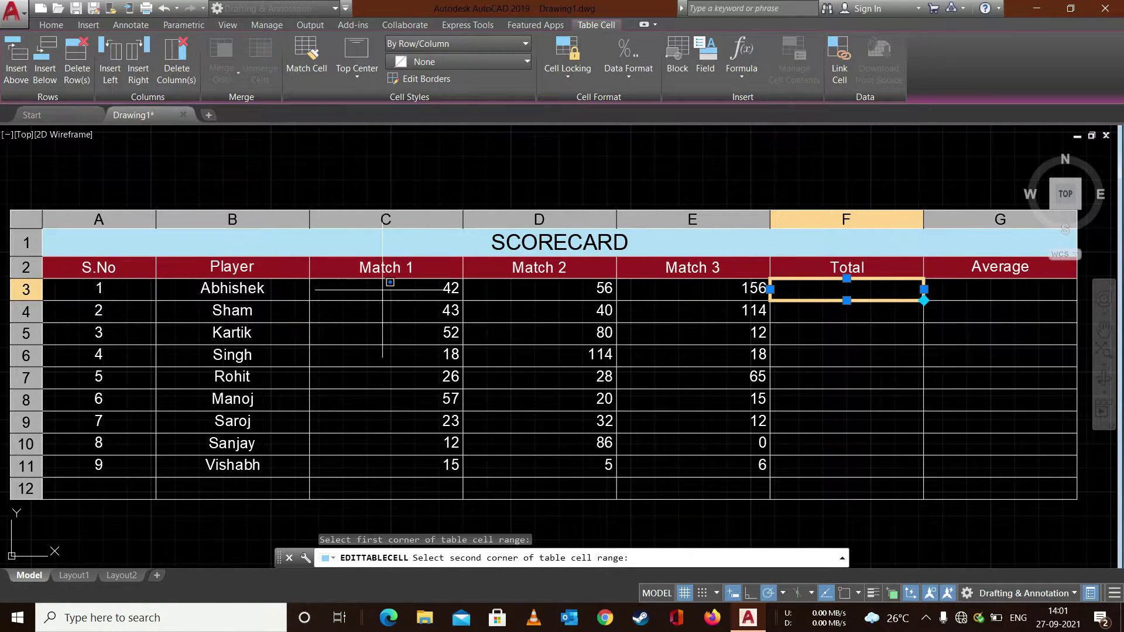
click(759, 289)
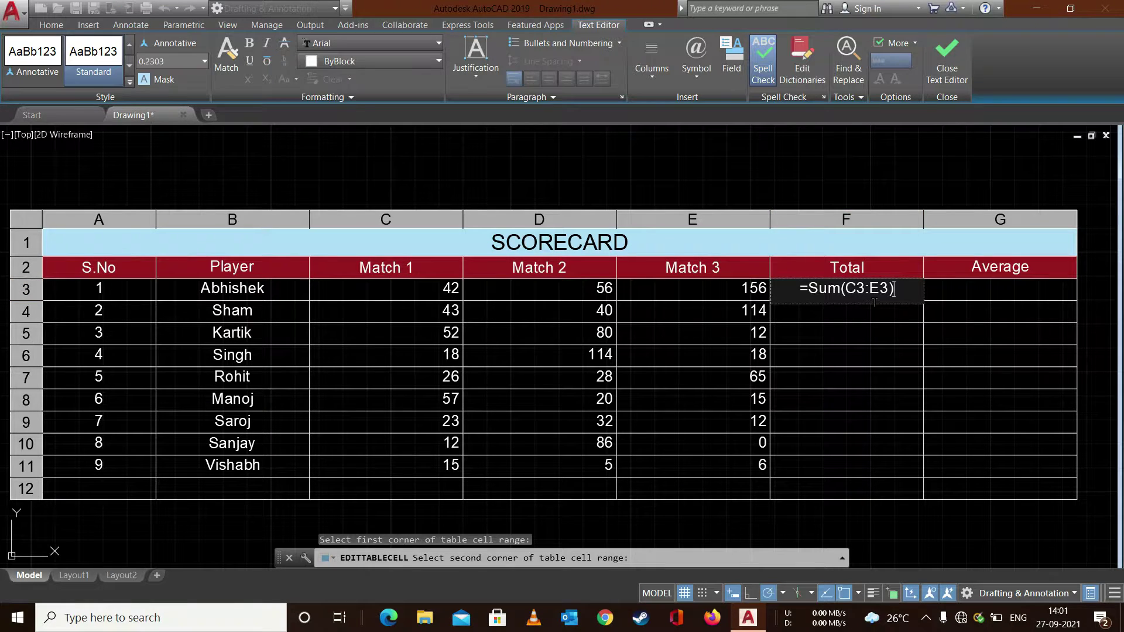
key(Return)
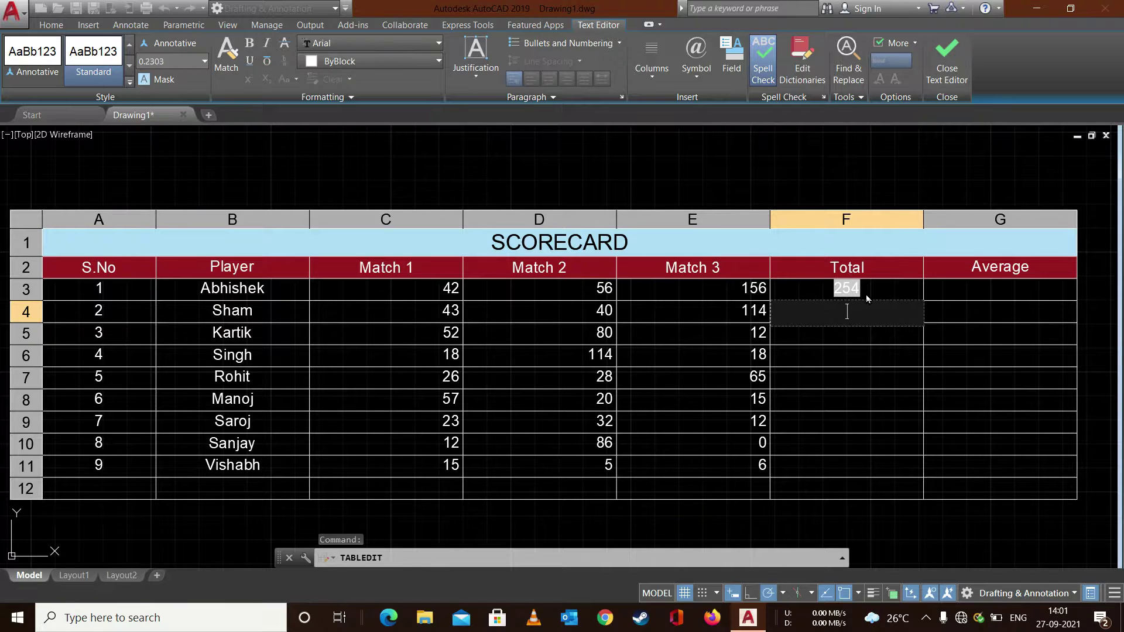
key(Escape)
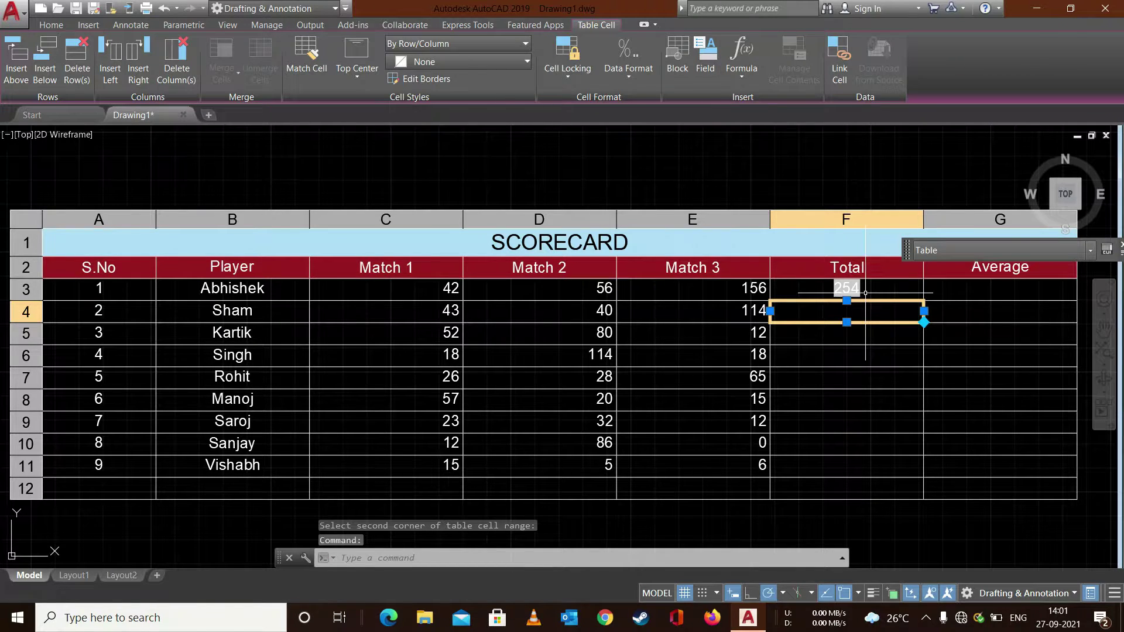
key(ctrl+z)
key(ctrl+z)
click(864, 293)
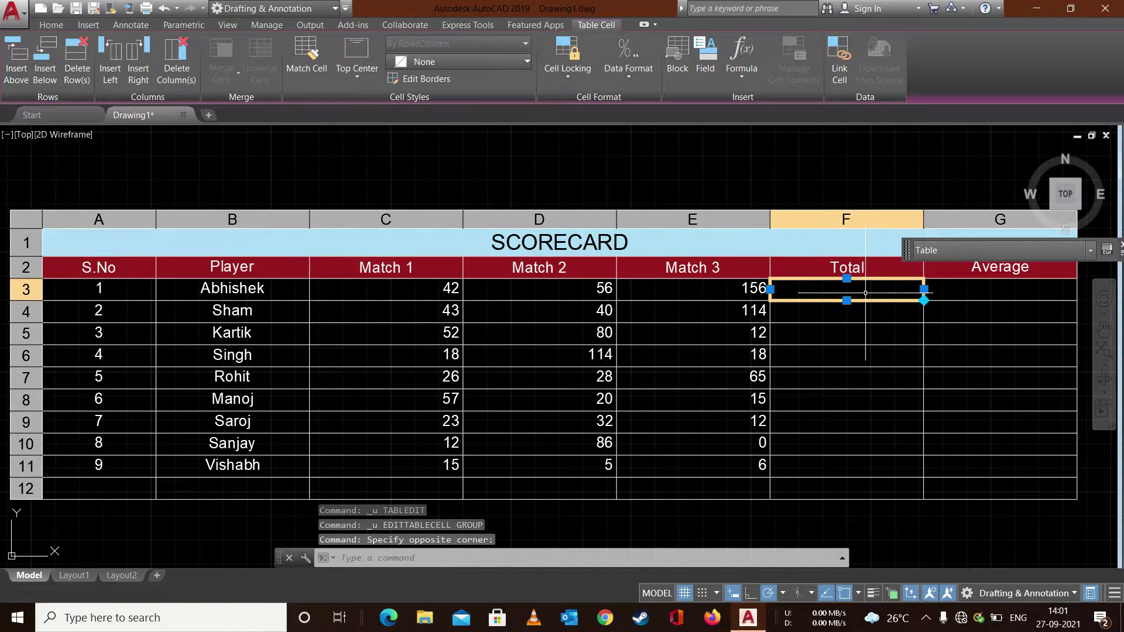
Enter =sum(c3:e3) in F3 so Abhishek's Total shows 254
text(=)
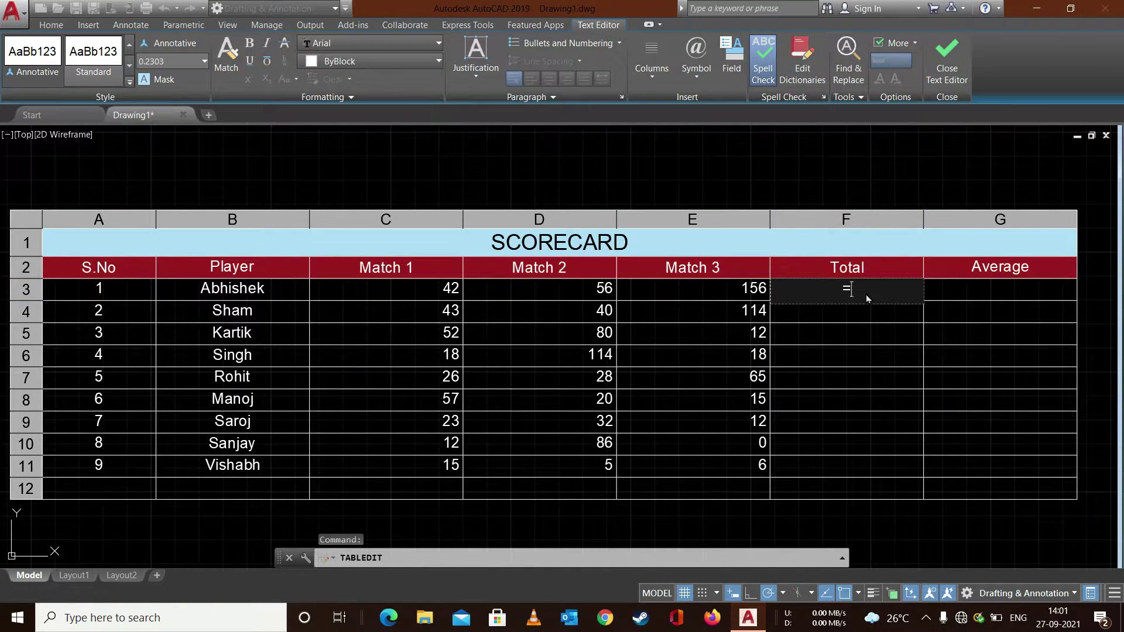
text(()
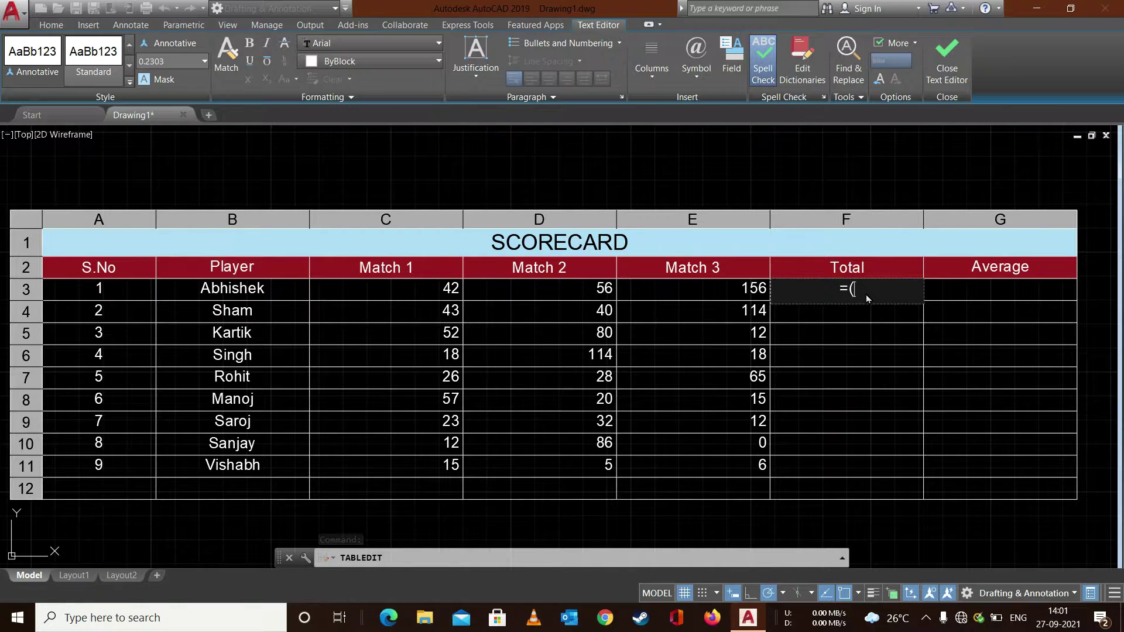
key(BackSpace)
text(sum)
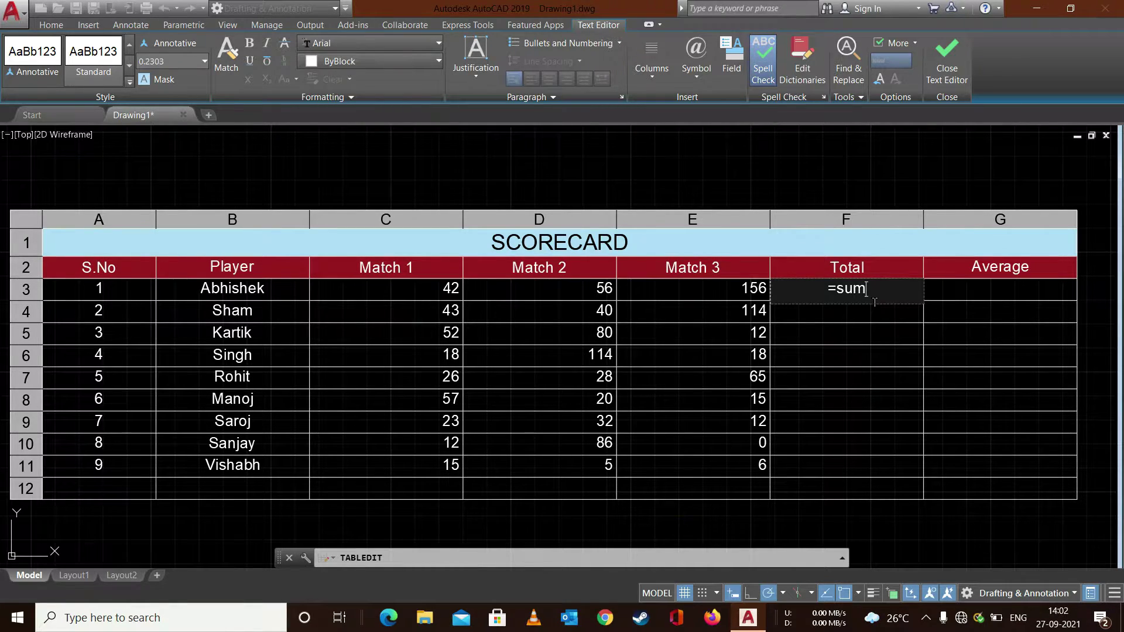
text(()
text(c)
text(3)
text(:)
text(e)
text(3))
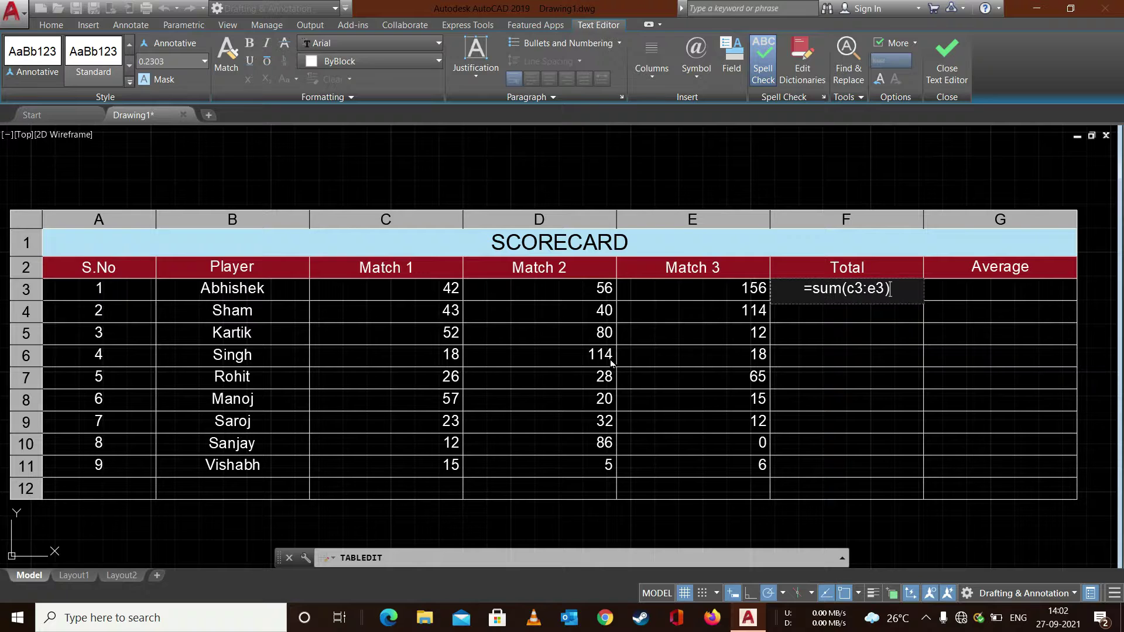
key(Return)
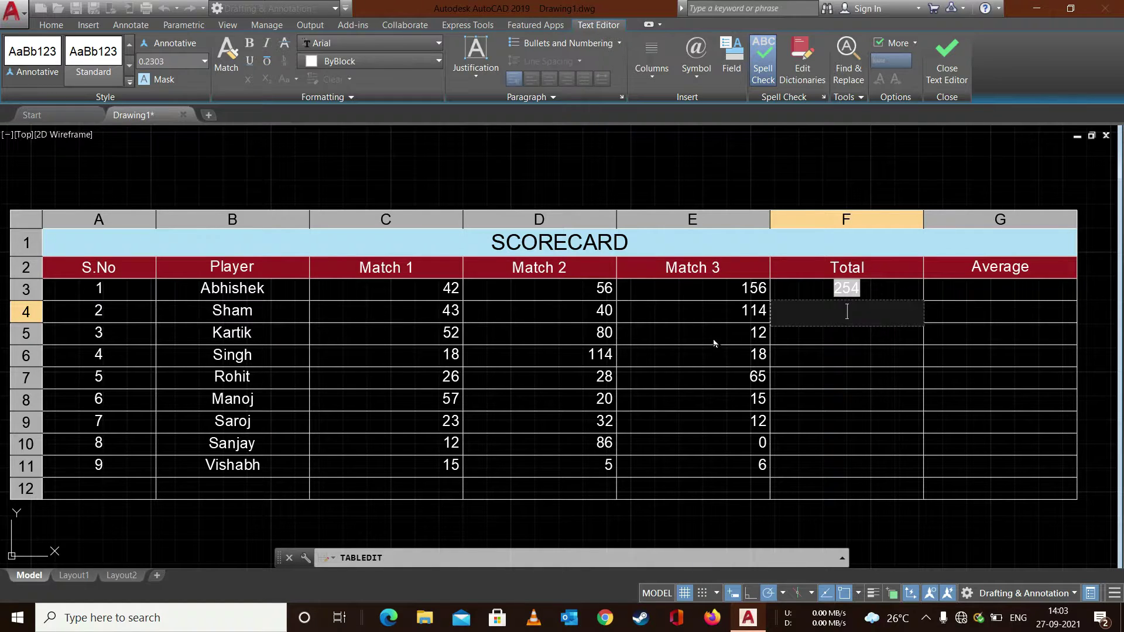
click(927, 290)
click(890, 290)
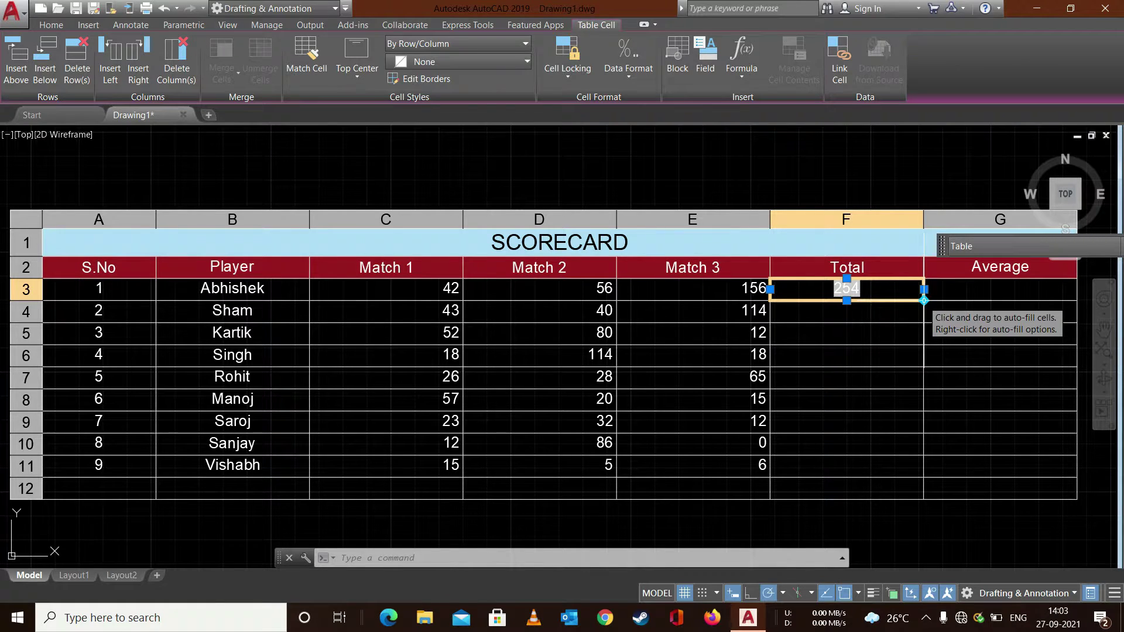
click(923, 300)
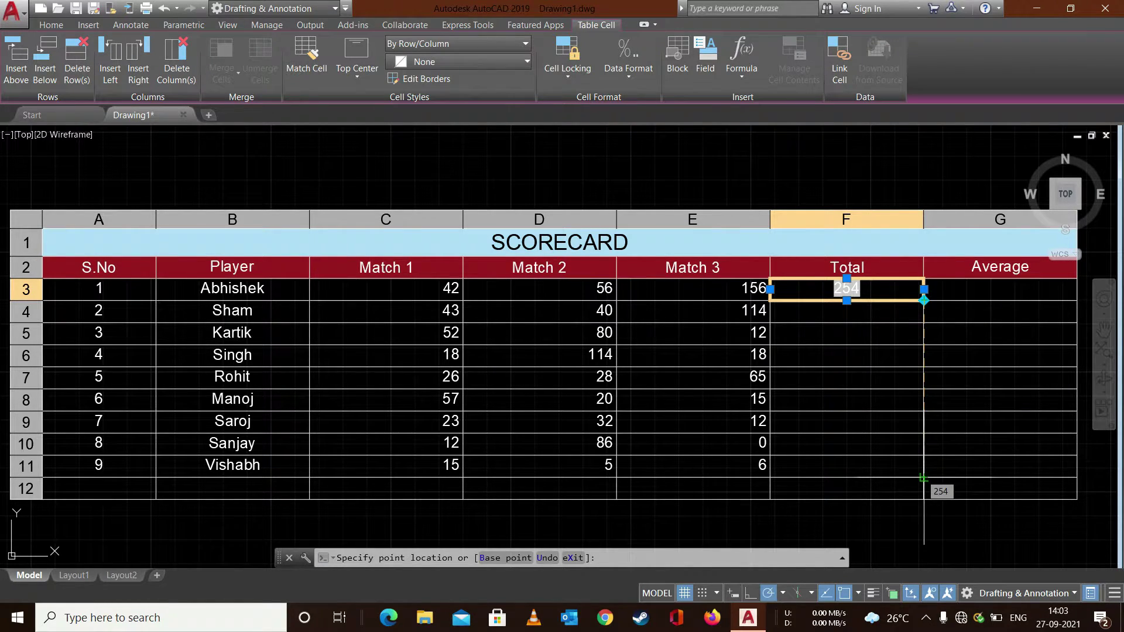
click(923, 477)
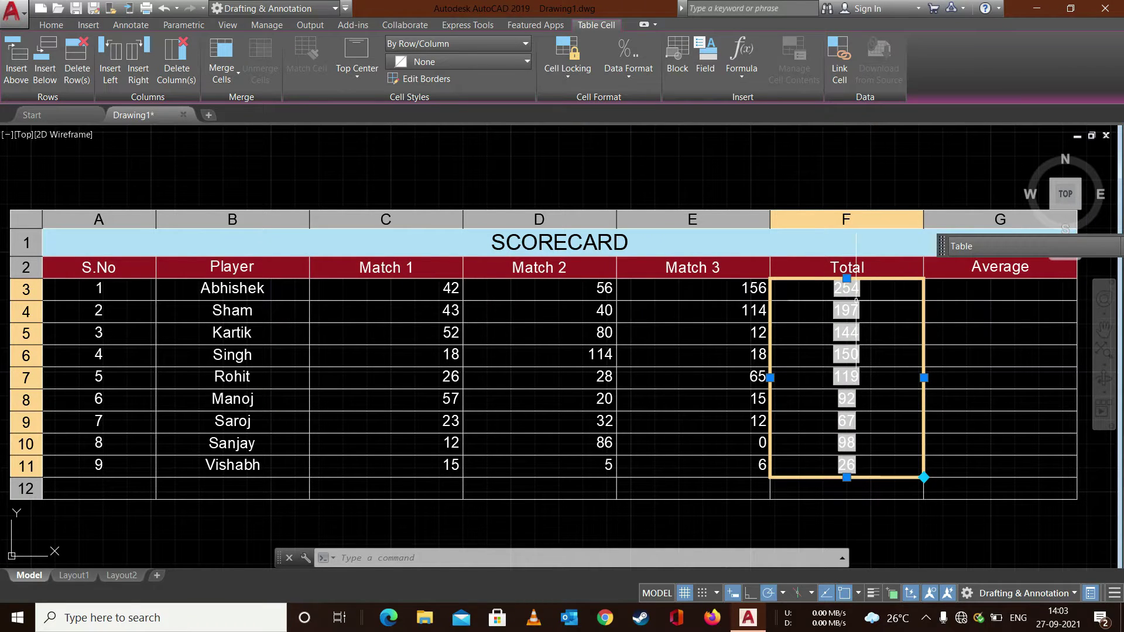
click(972, 312)
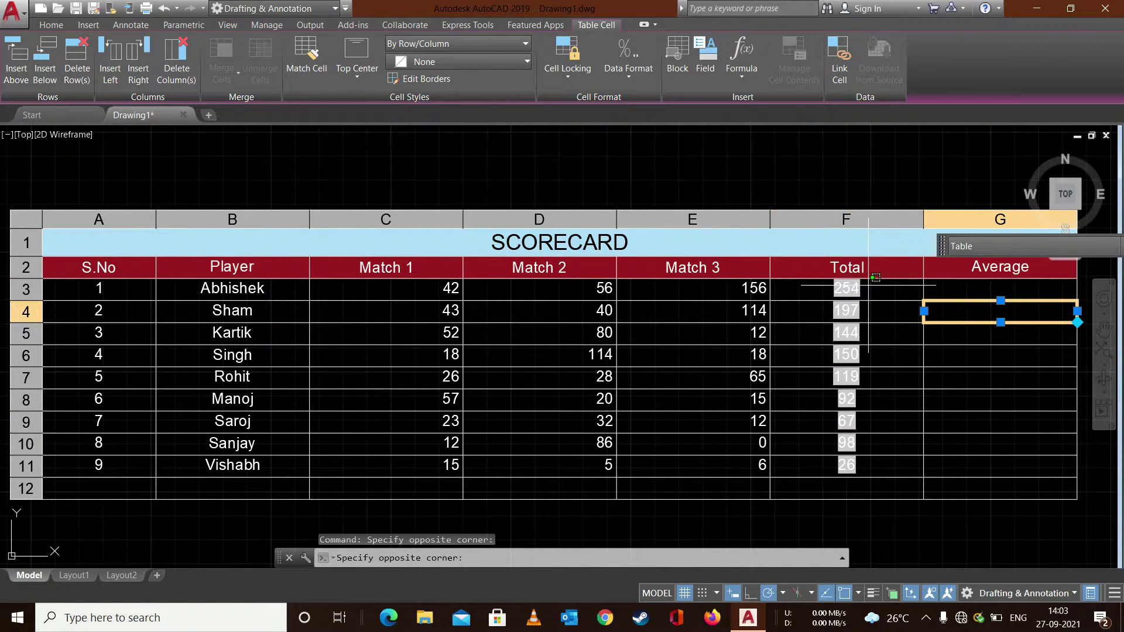
click(851, 287)
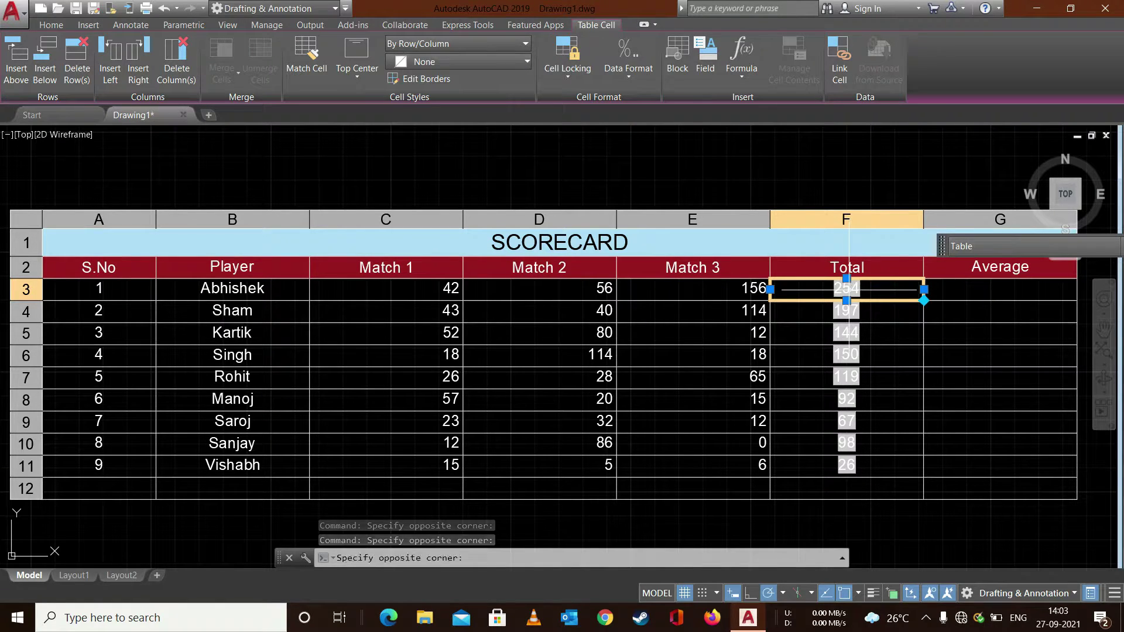
double_click(850, 287)
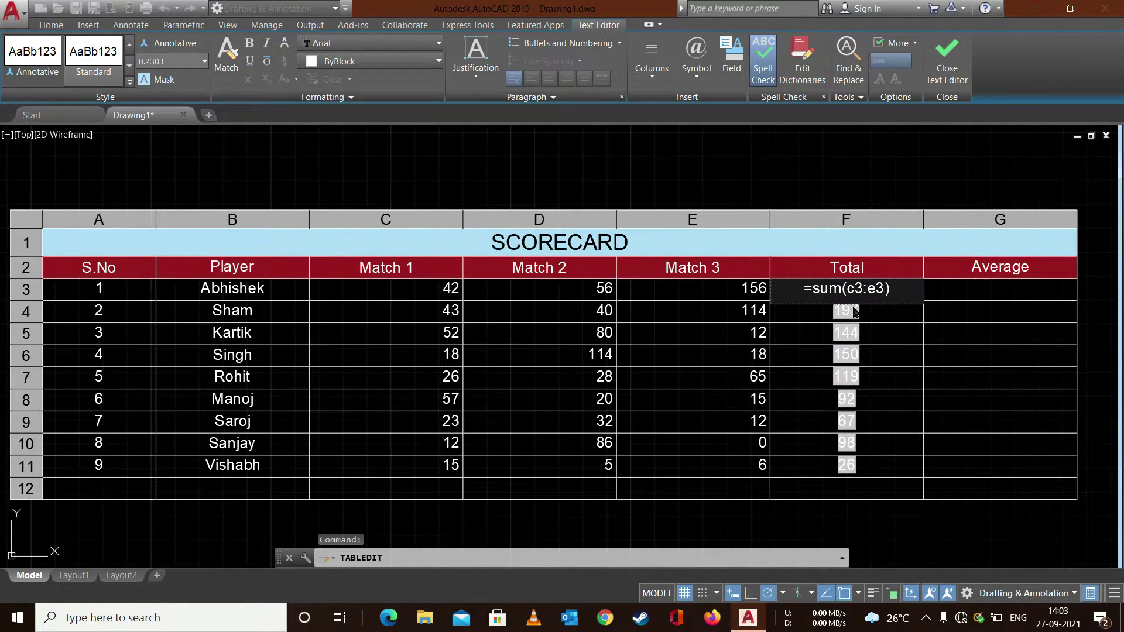
click(855, 311)
double_click(856, 316)
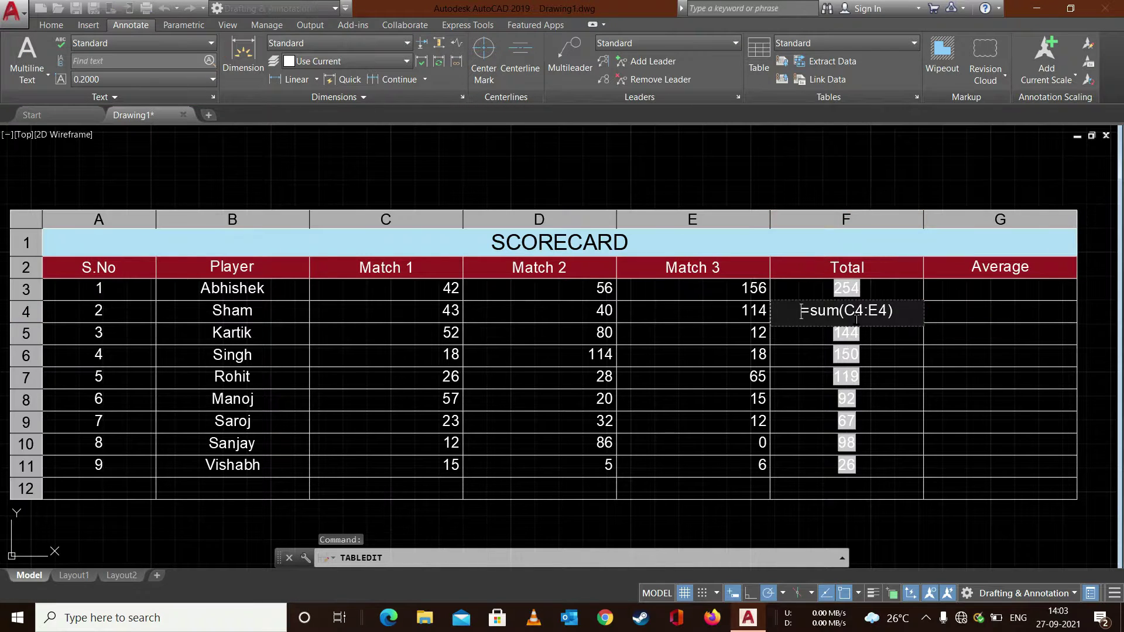
click(846, 340)
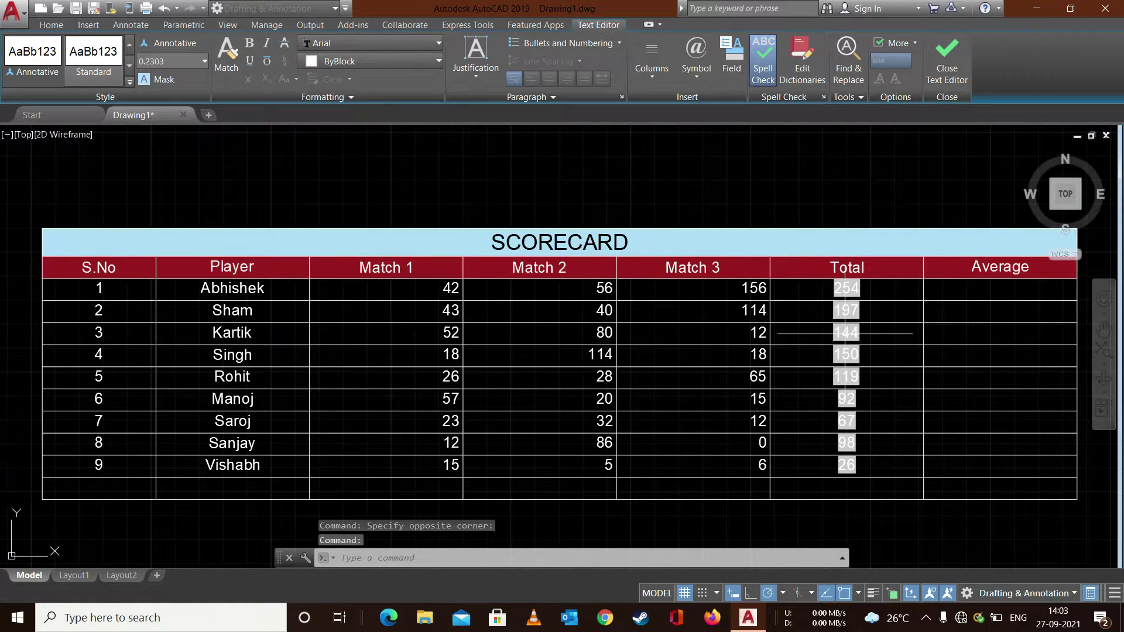
double_click(849, 340)
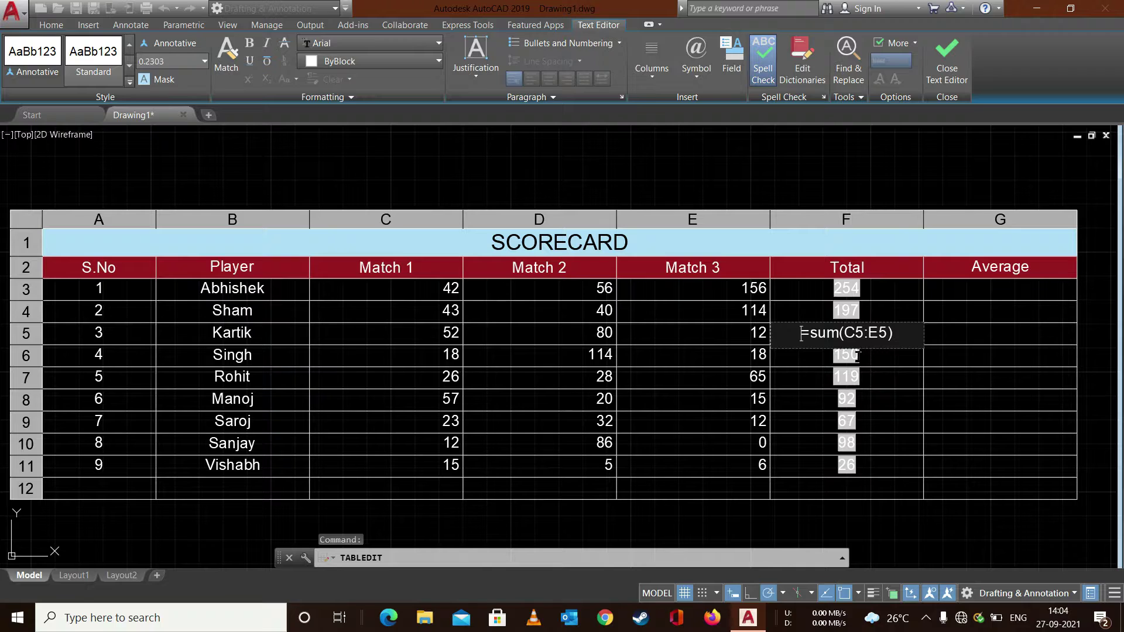
click(856, 356)
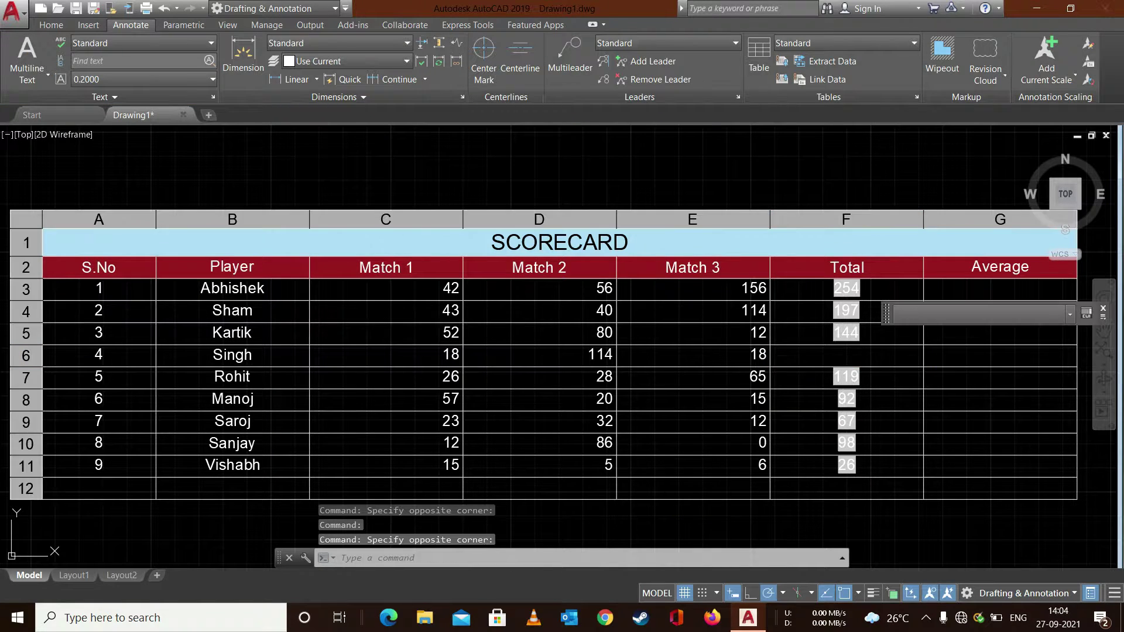
double_click(846, 358)
click(957, 397)
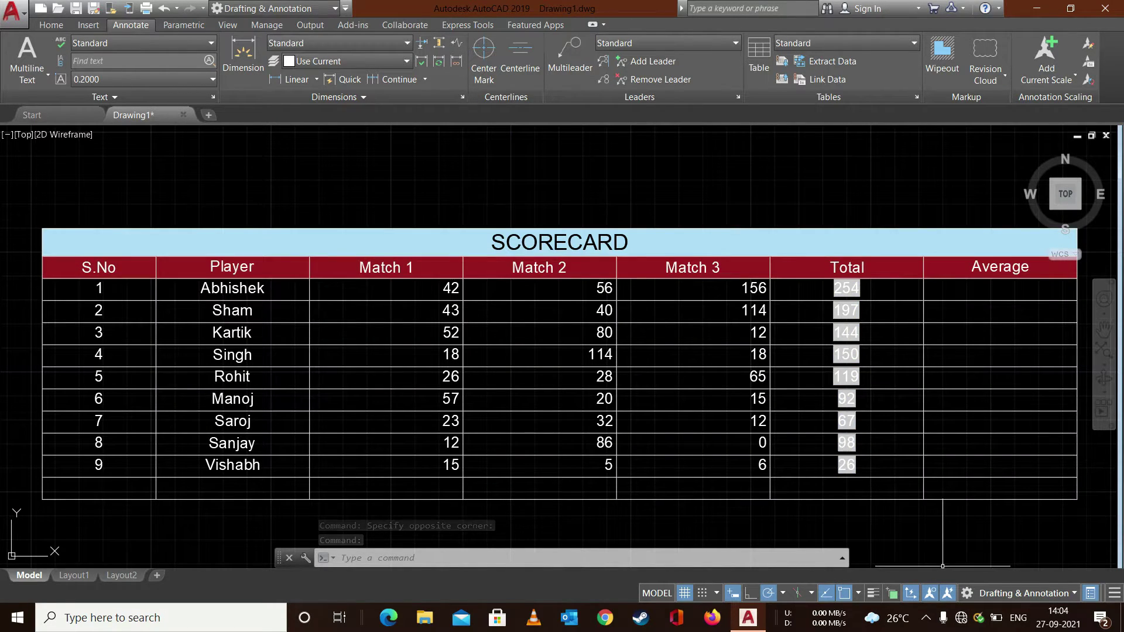
Enter =average(c3:e3) in G3 so Abhishek's Average shows 84.666667
click(984, 286)
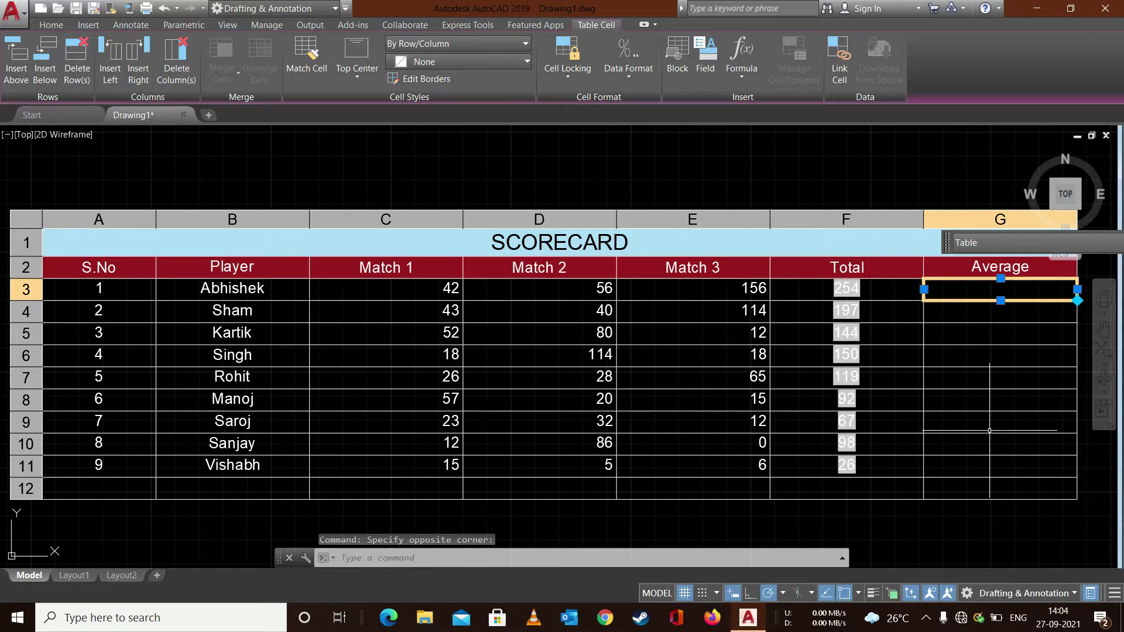
text(=)
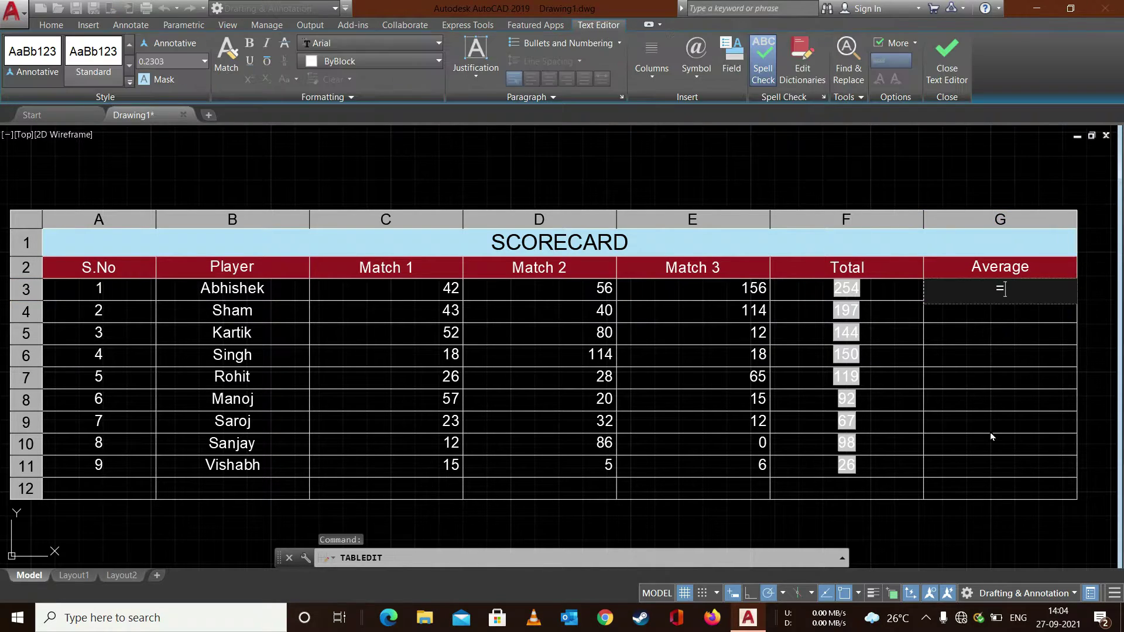
text(ave)
text(rage)
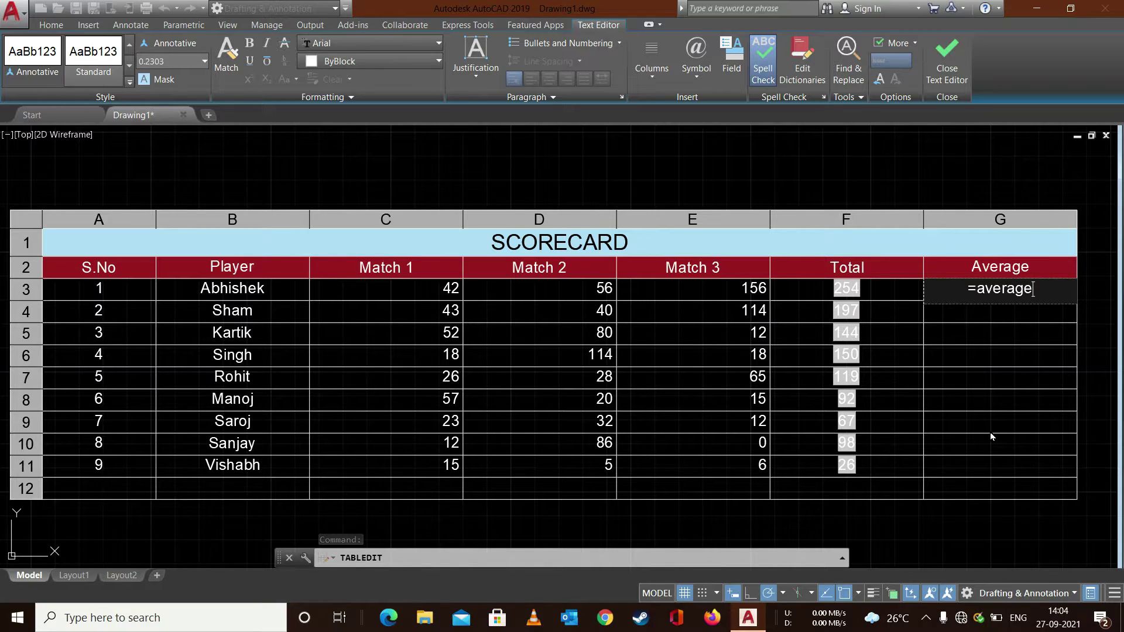
text(()
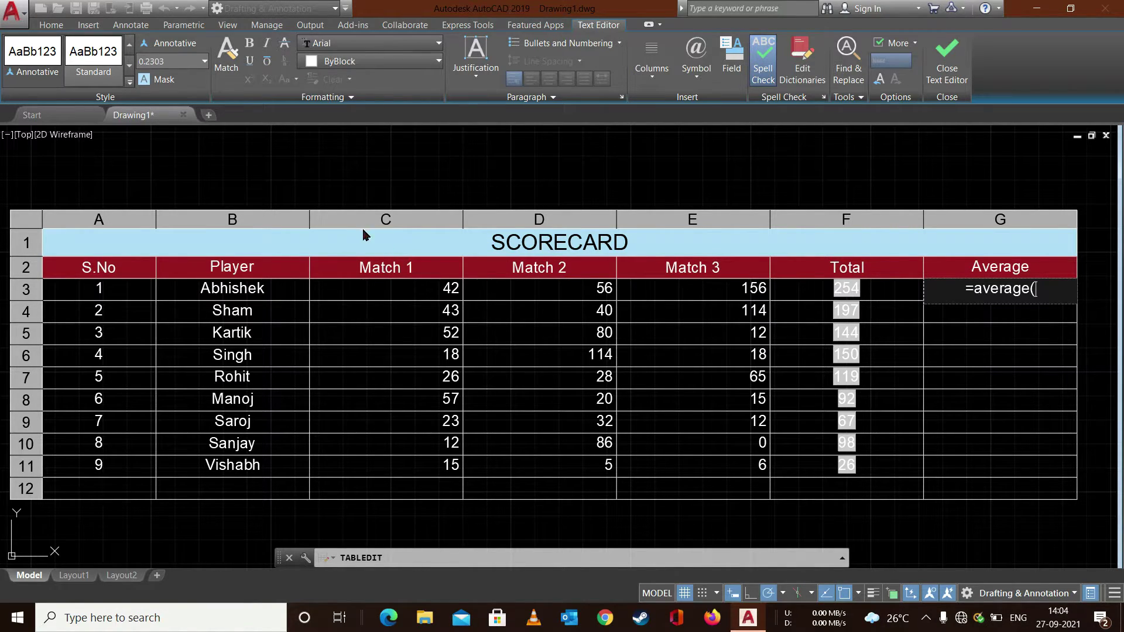
text(c3)
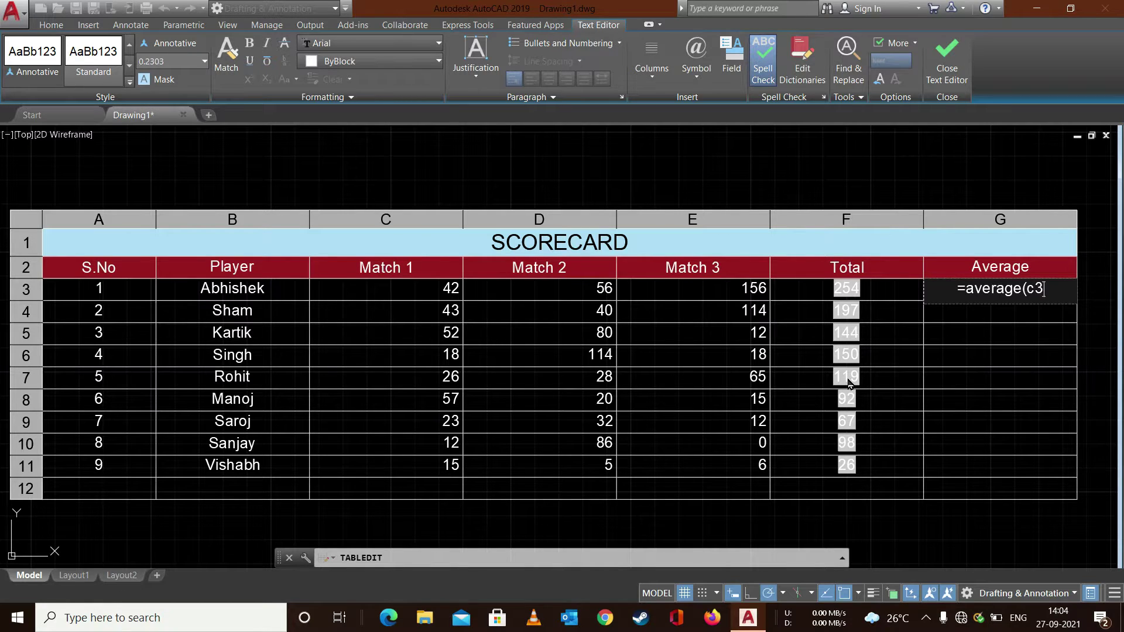
text(:)
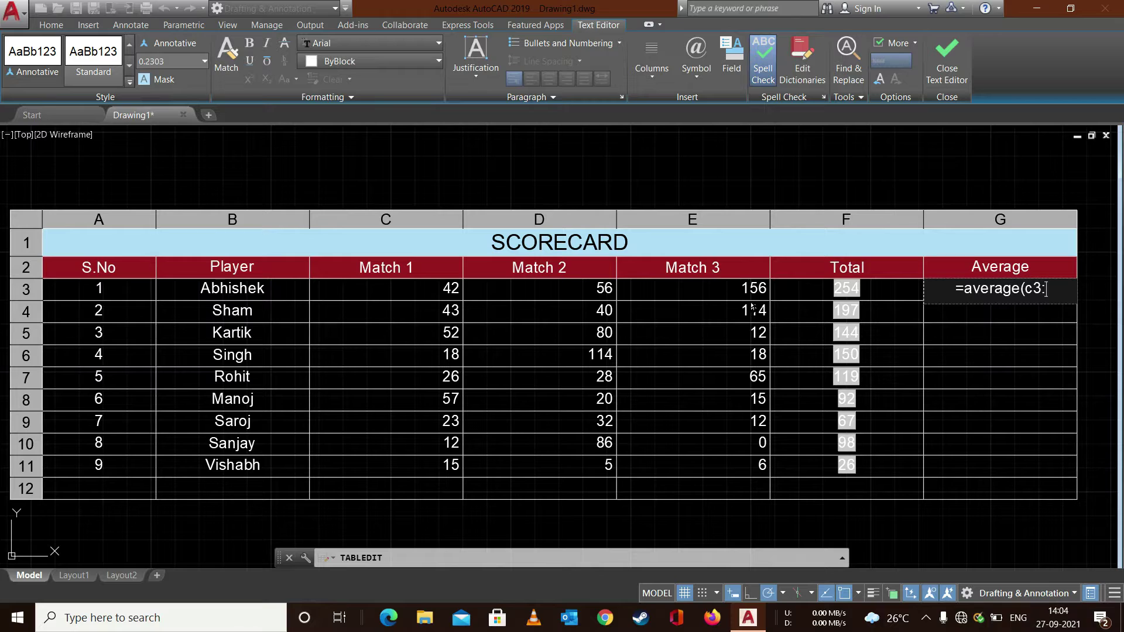
text(e3)
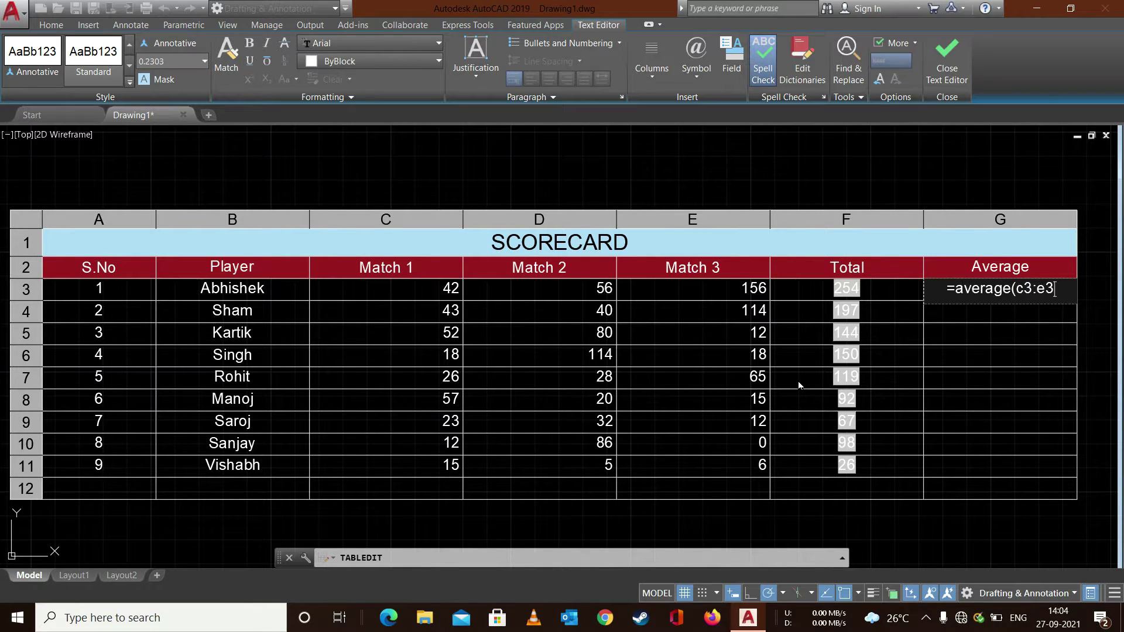
text())
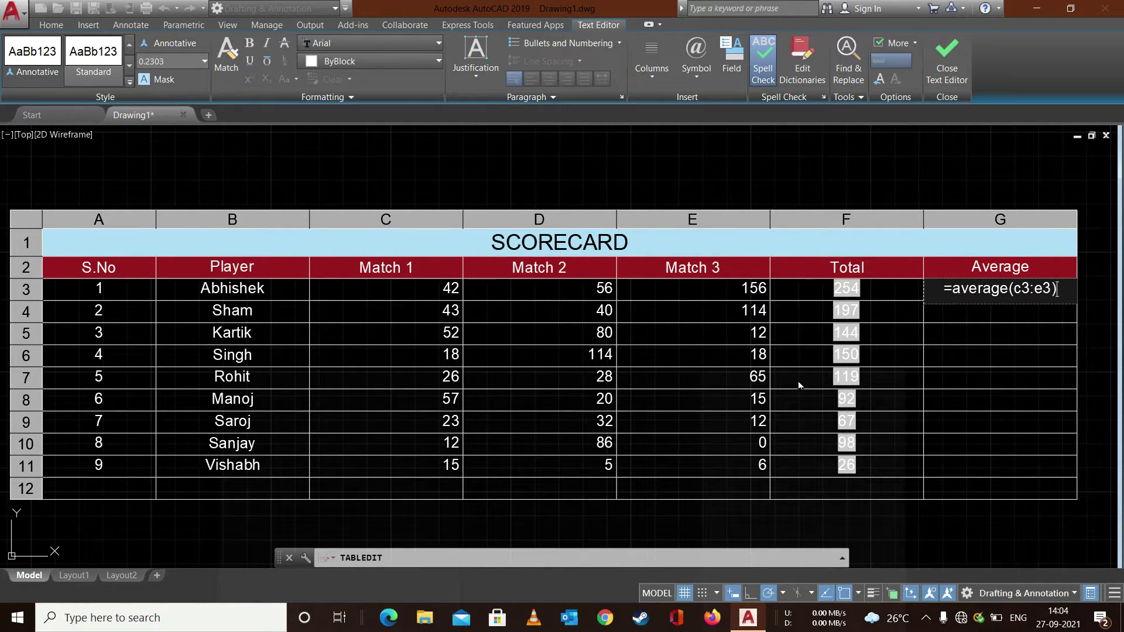
key(Return)
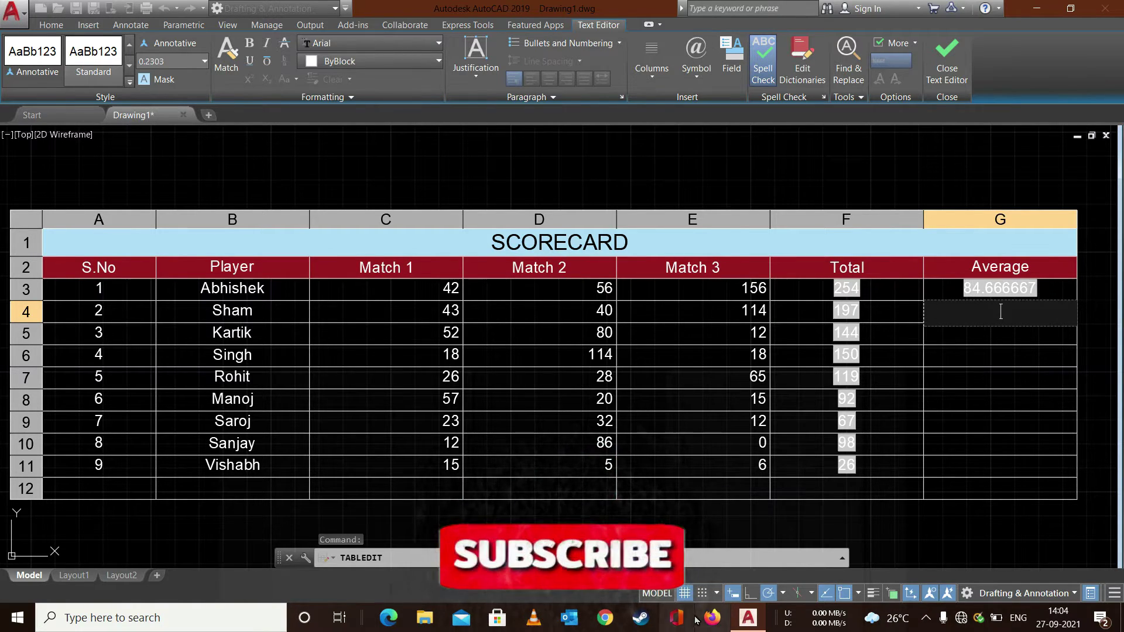
Launch Windows Calculator and enter 42+56+156 divided by 3 to check the average
key(super)
text(calc)
key(Return)
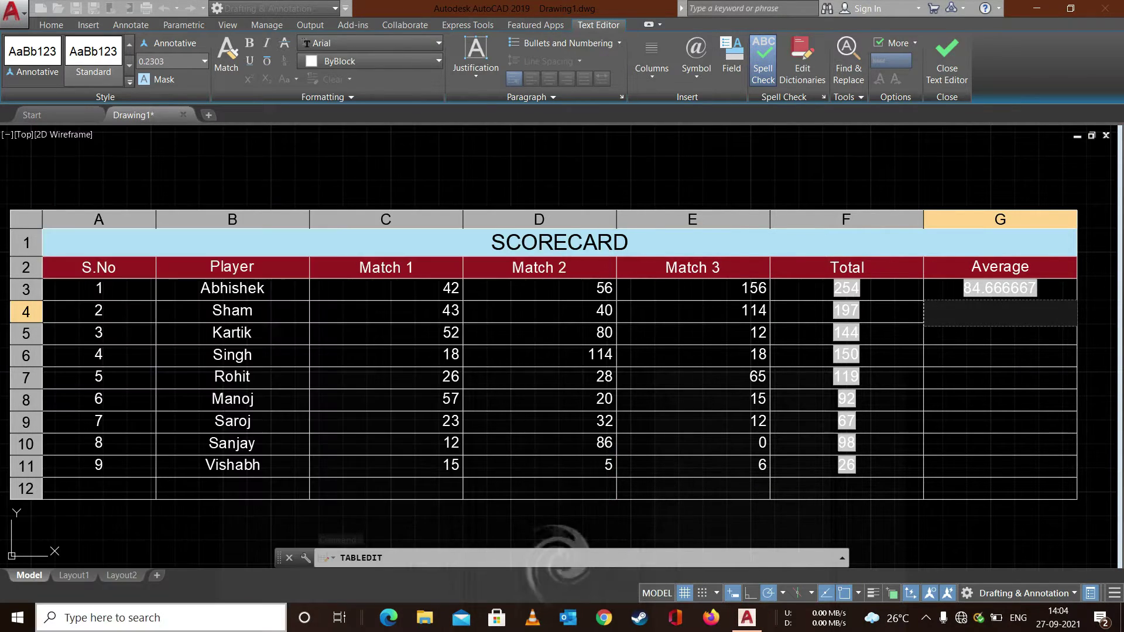
text(42)
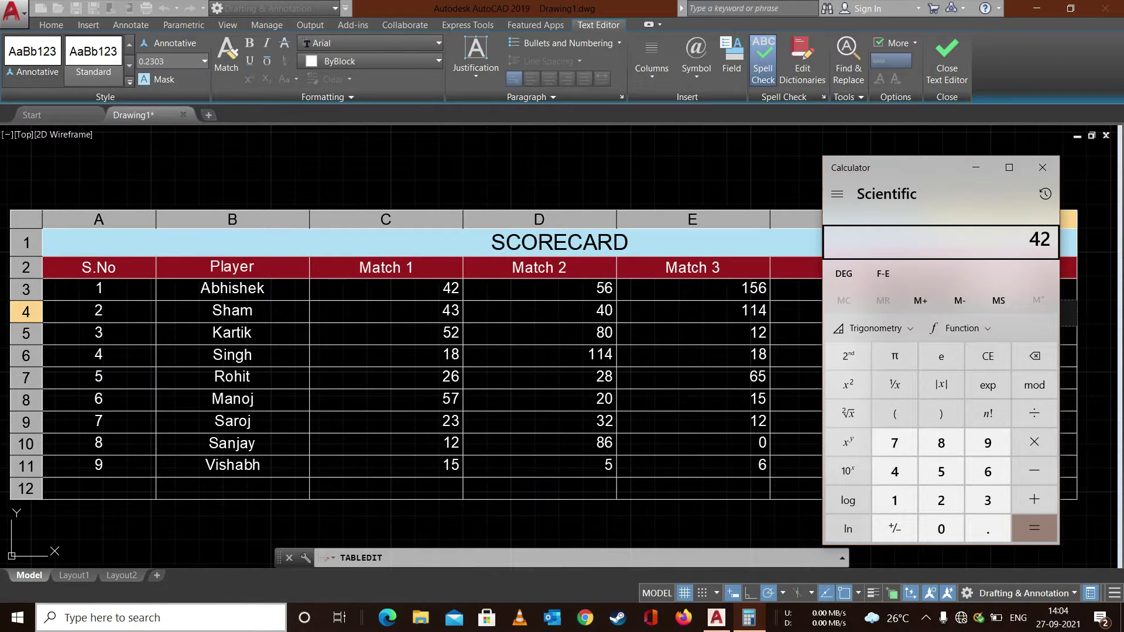
text(+56+)
text(156+)
text(/3+)
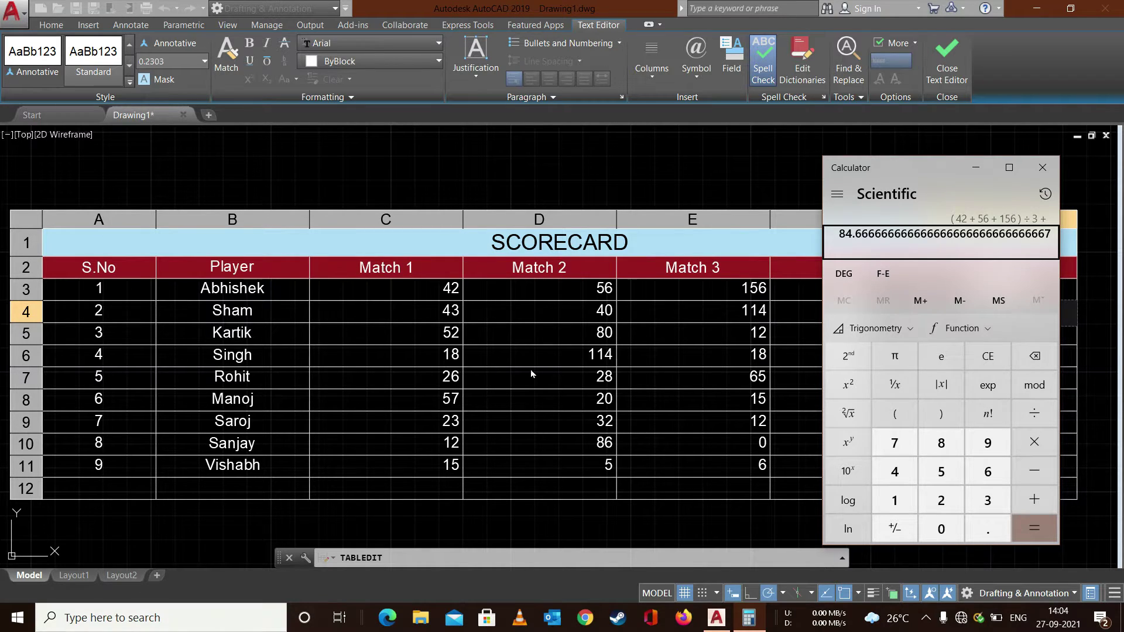
Close Calculator after confirming the result matches 84.666667
click(1041, 171)
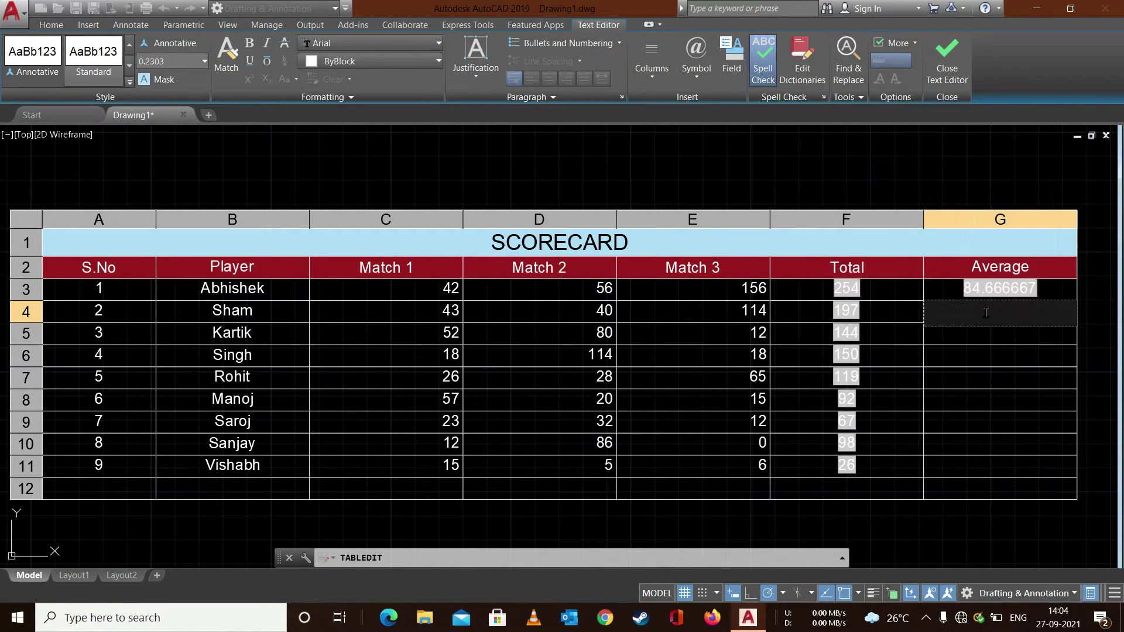
Autofill G3's average formula down to G11 for all nine players
click(830, 172)
click(1035, 291)
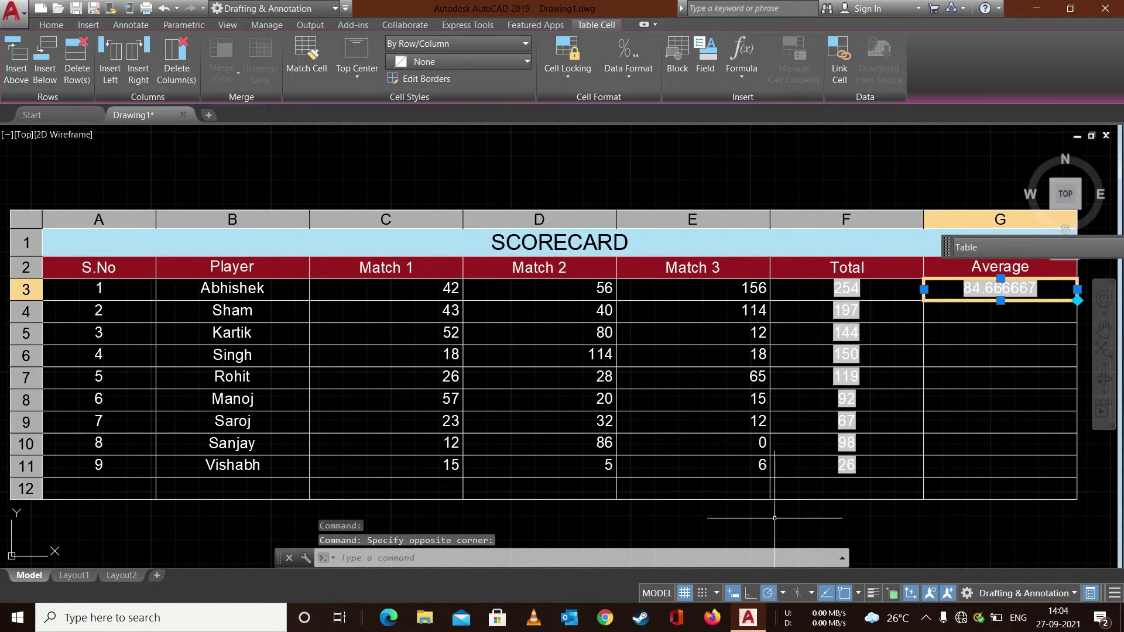
click(1077, 300)
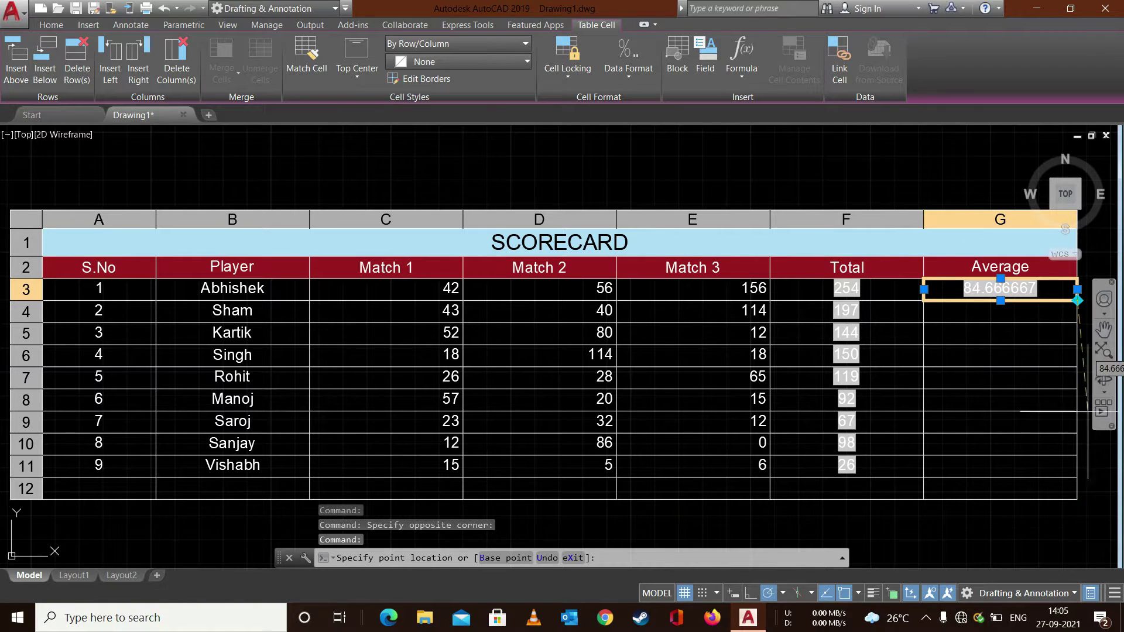
click(1075, 477)
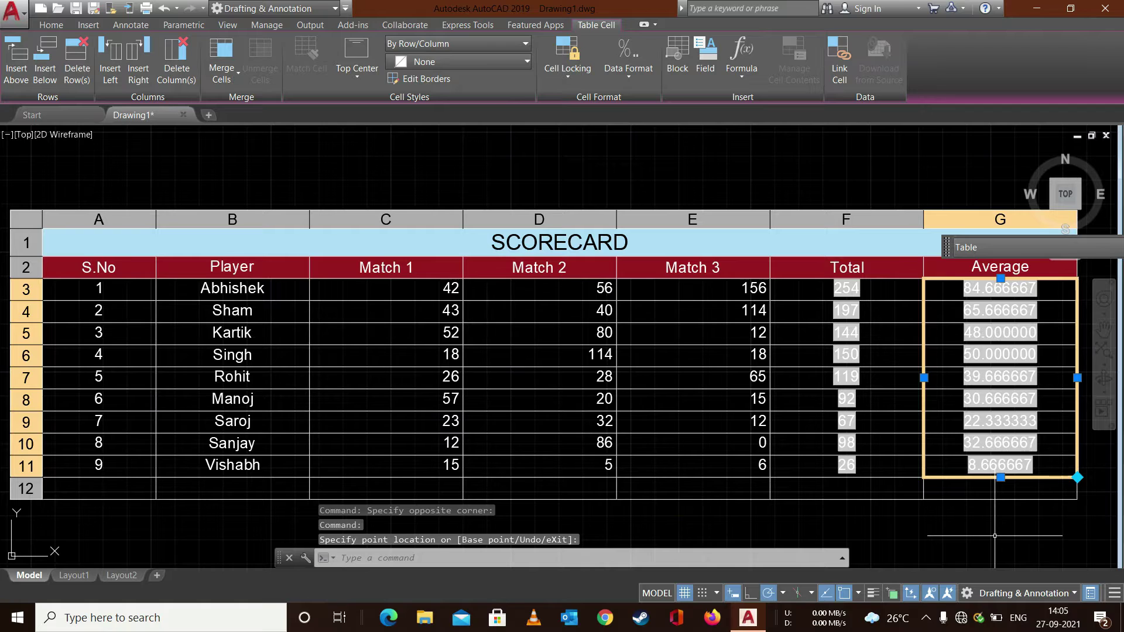
click(867, 175)
click(810, 140)
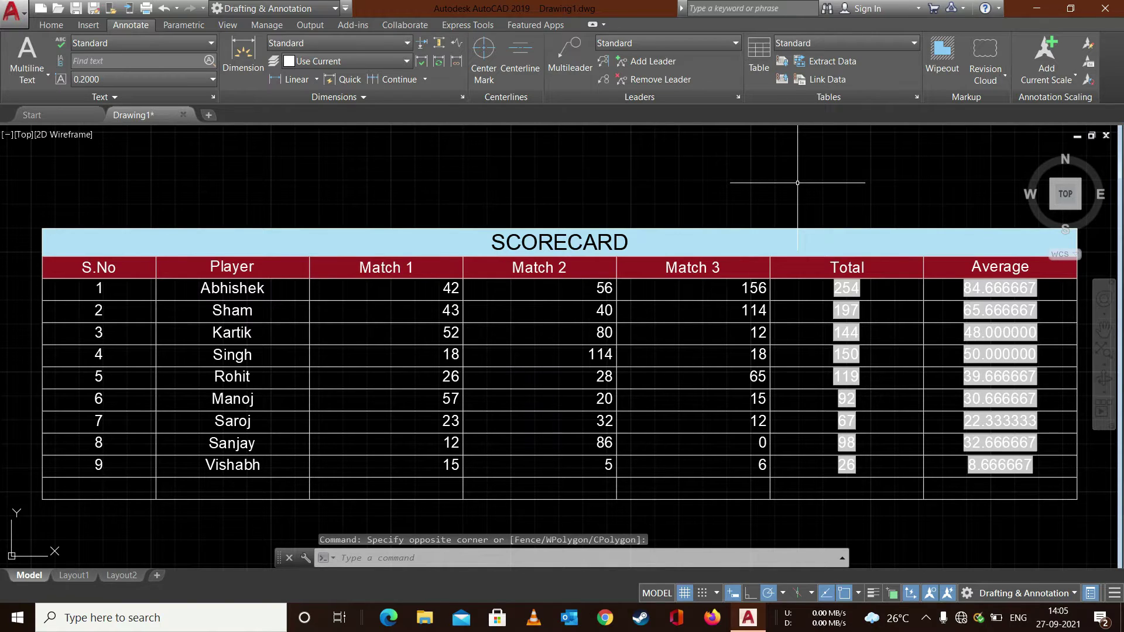
click(404, 323)
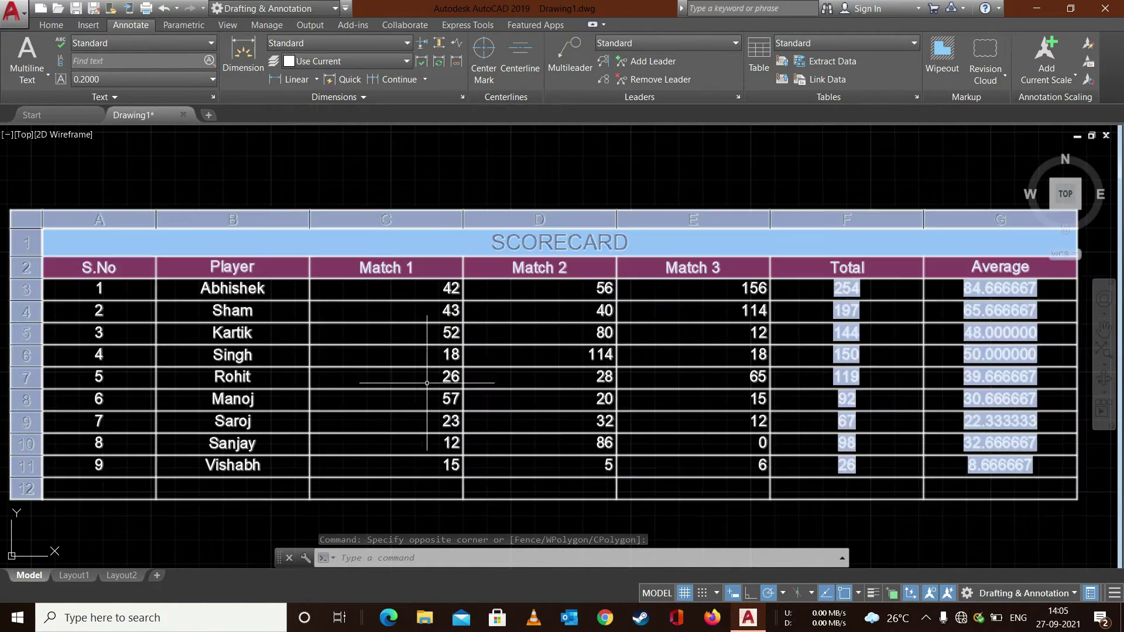
key(Escape)
Enter =sum(c3:c11) in C12 so the Match 1 column total shows 288
click(372, 393)
key(Escape)
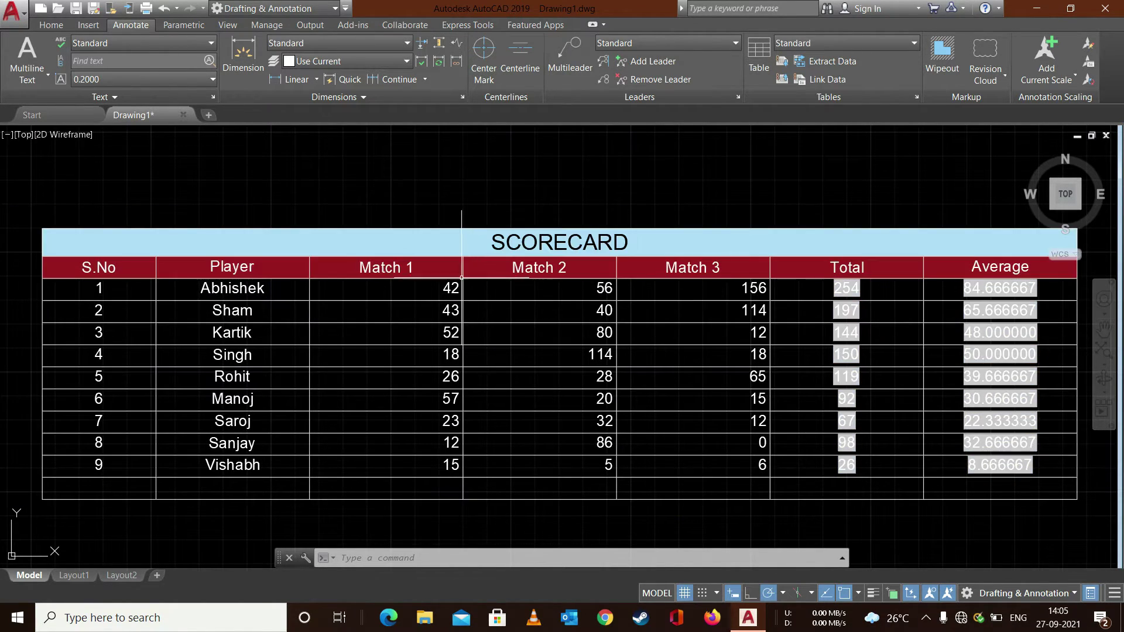
click(375, 493)
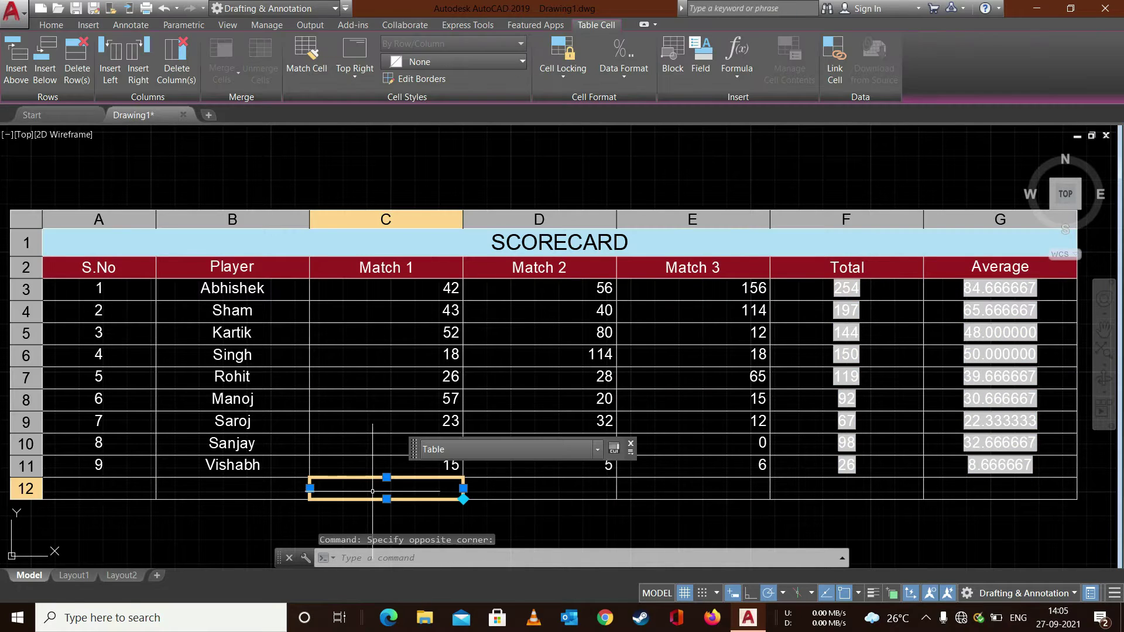
double_click(375, 493)
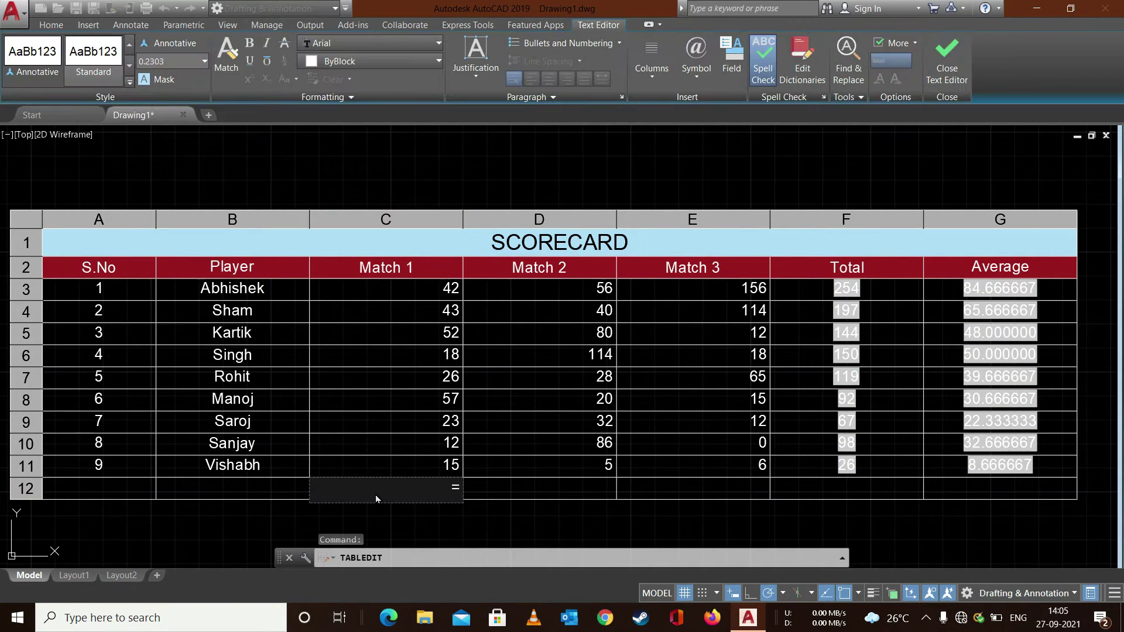
text(=sum)
text(()
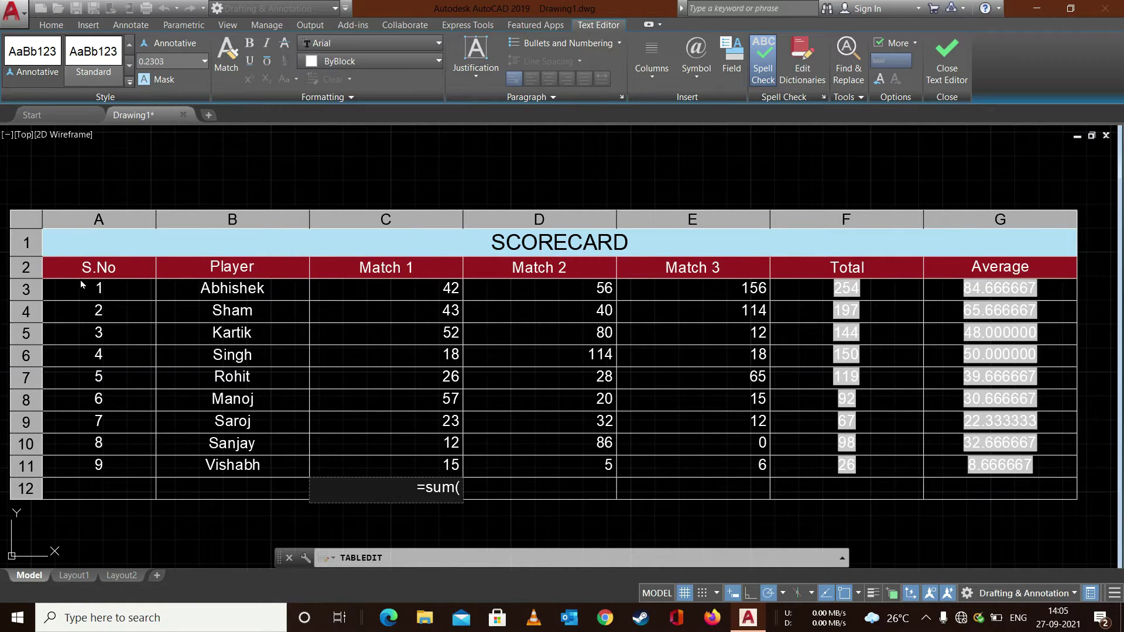
text(c3)
text(:)
text(c11)
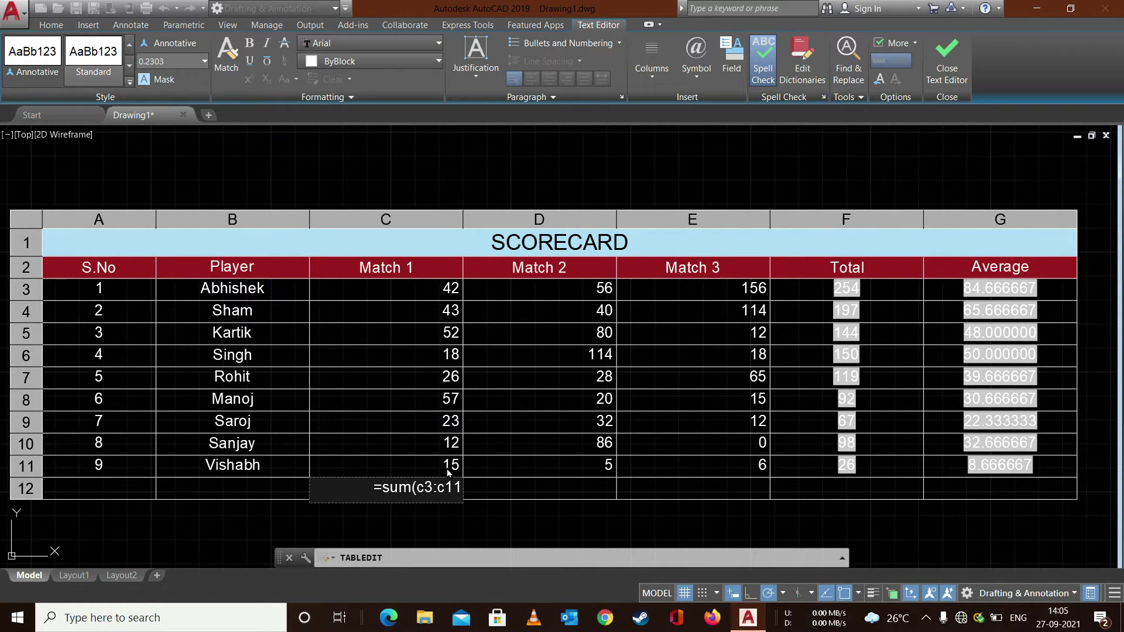
text())
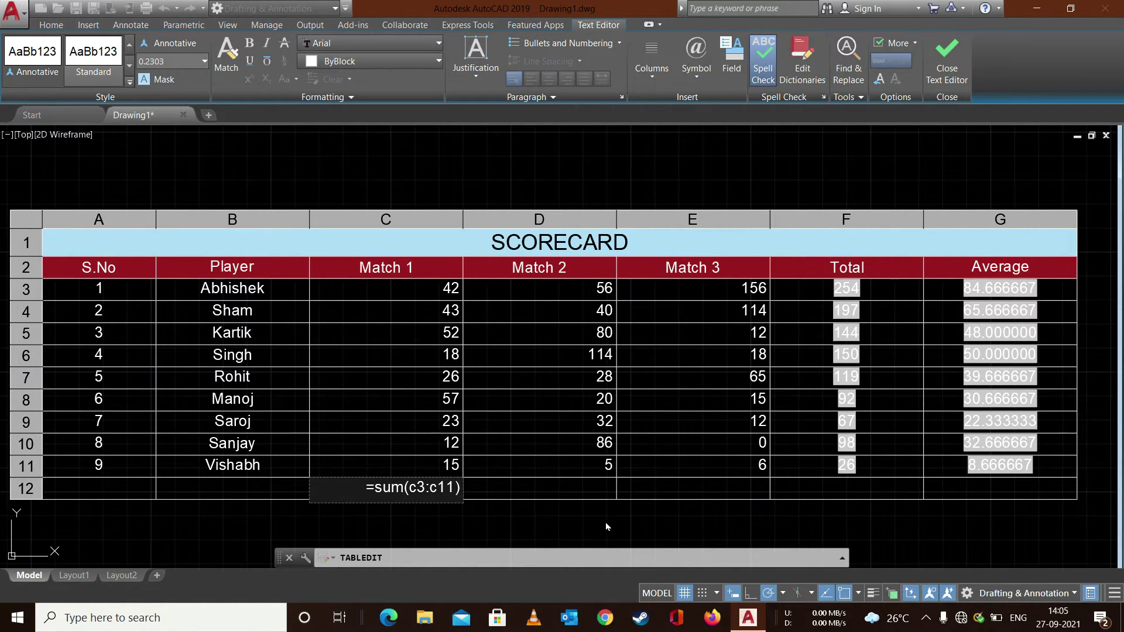
key(Return)
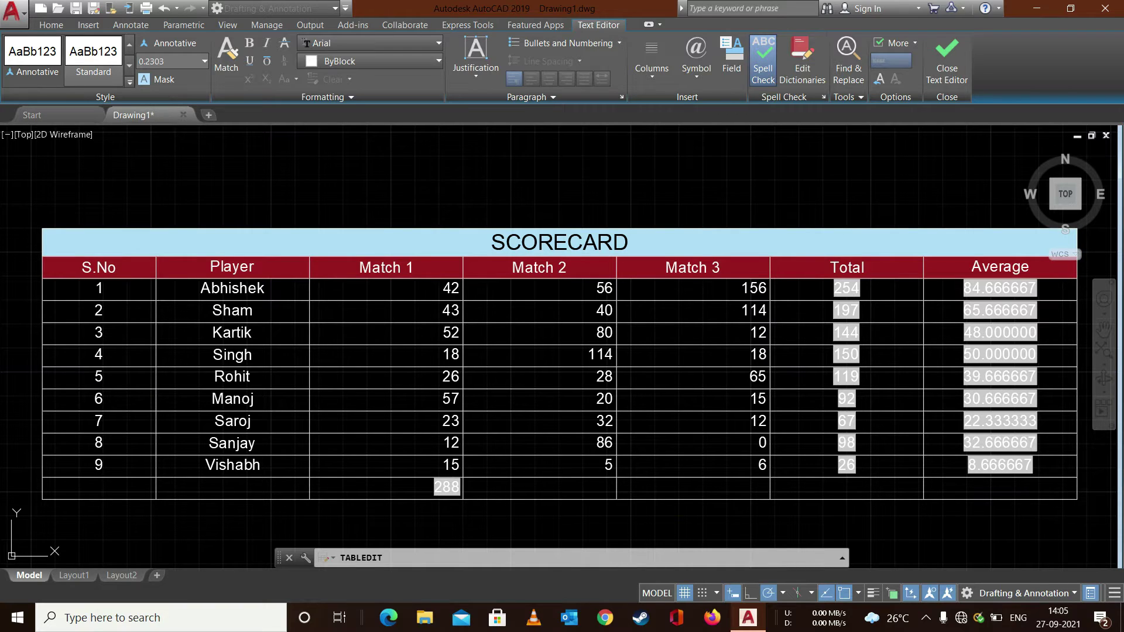
click(387, 487)
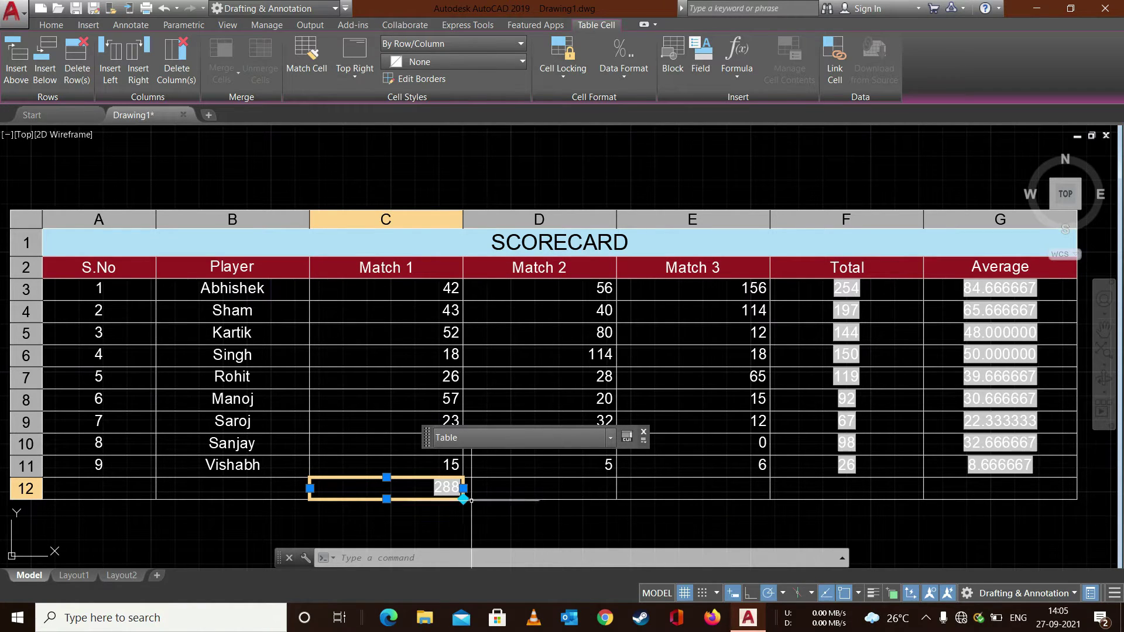
Autofill C12's sum across to G12, giving 461, 398, 1147 and 382.333333
click(463, 500)
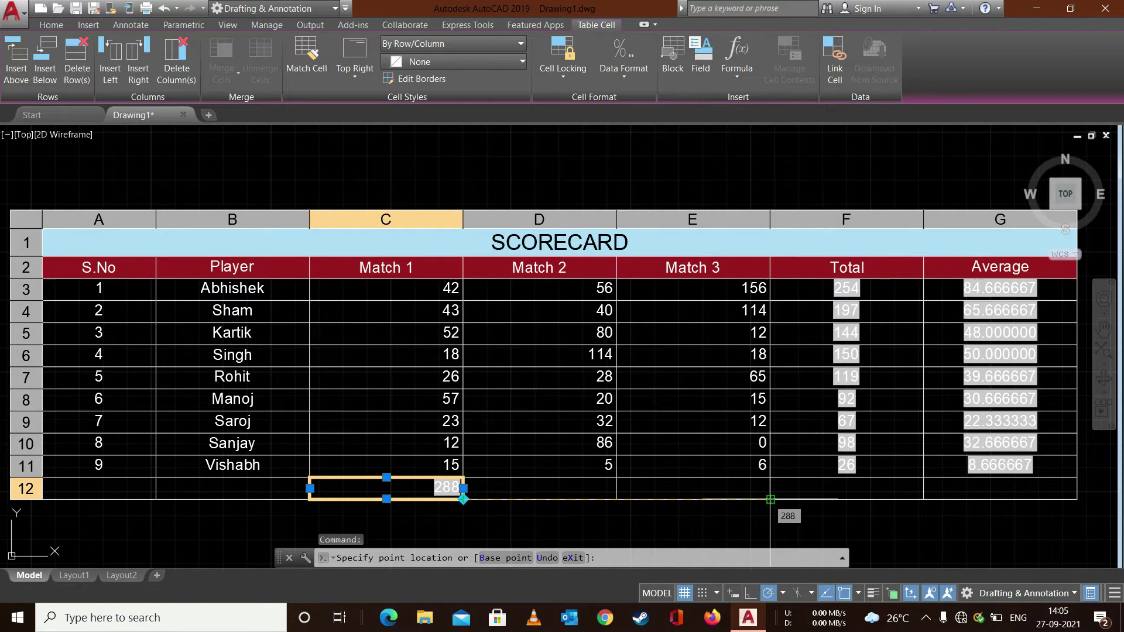
click(770, 499)
key(Escape)
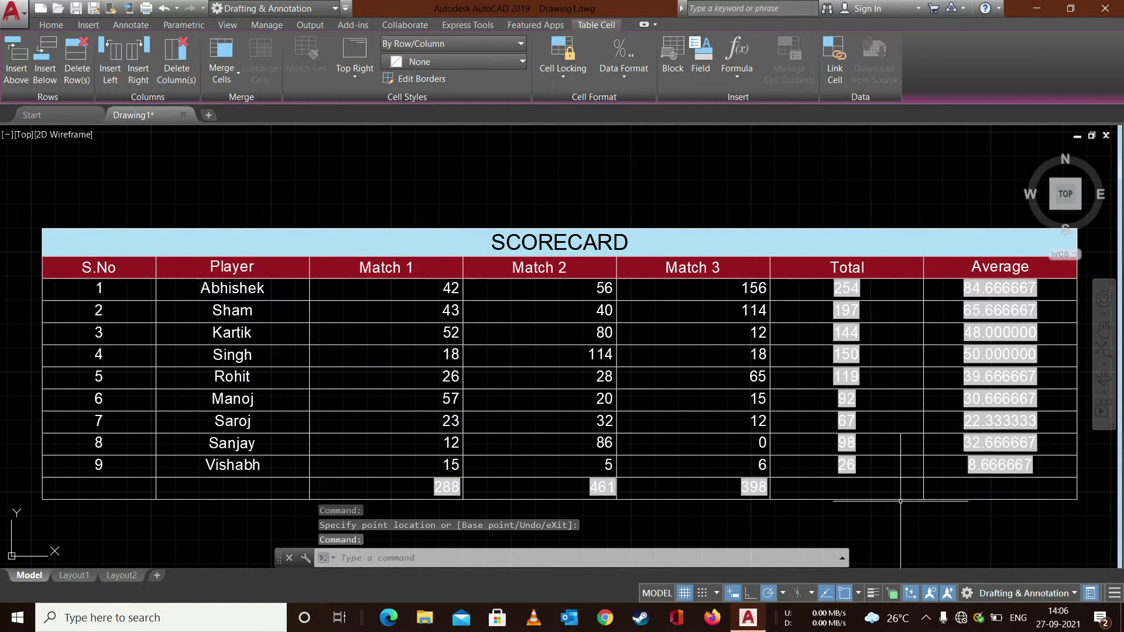
click(761, 493)
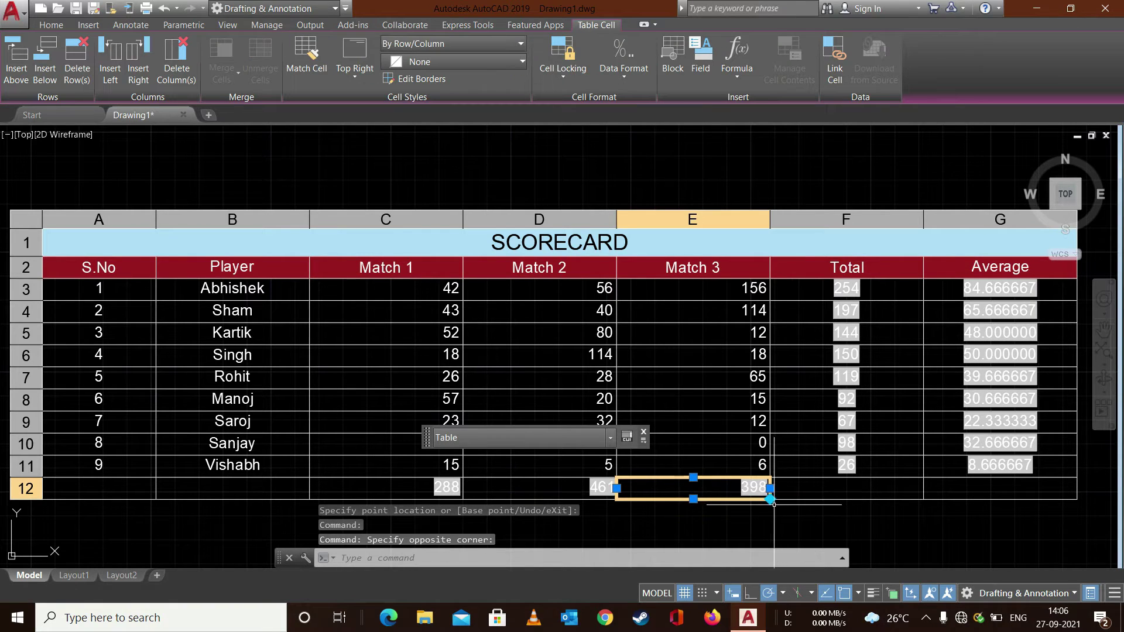
click(770, 499)
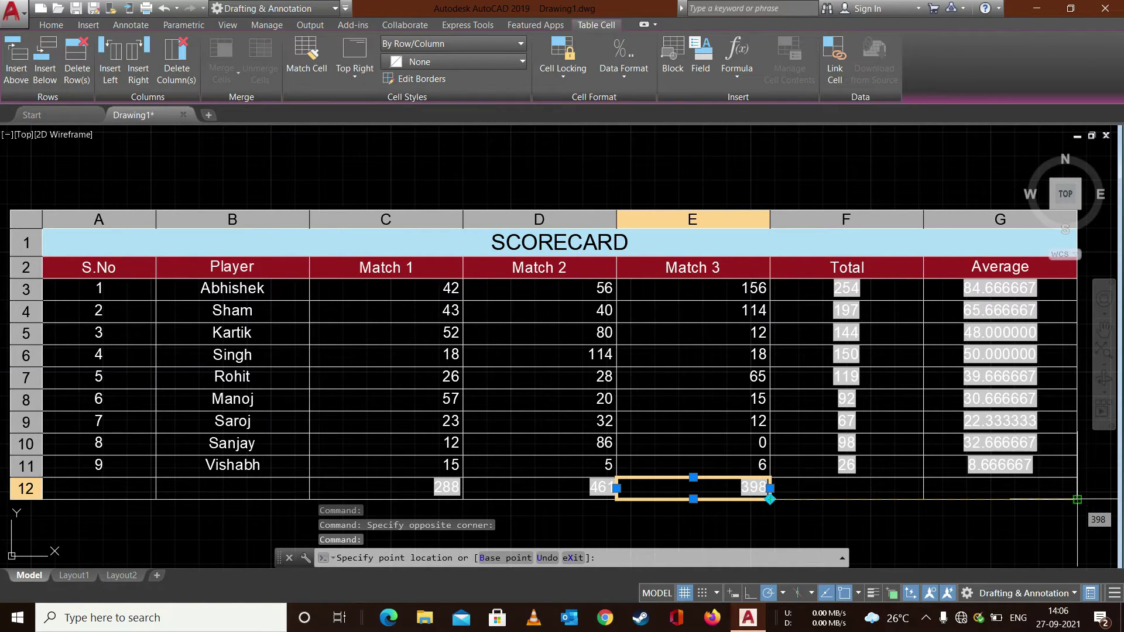
click(1039, 522)
click(1000, 532)
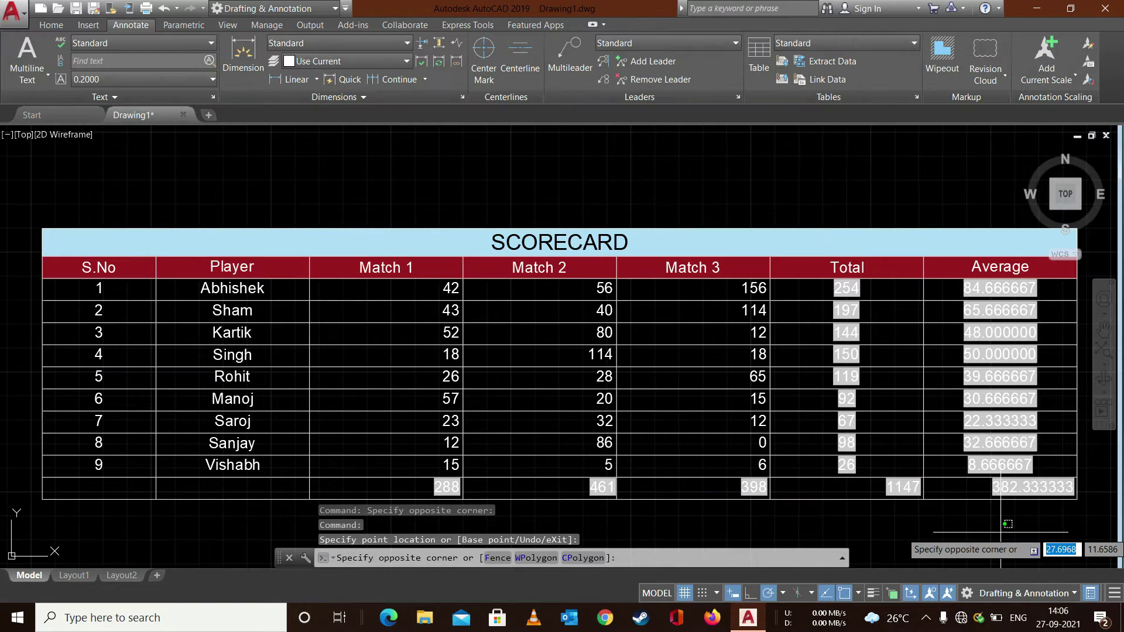
key(Escape)
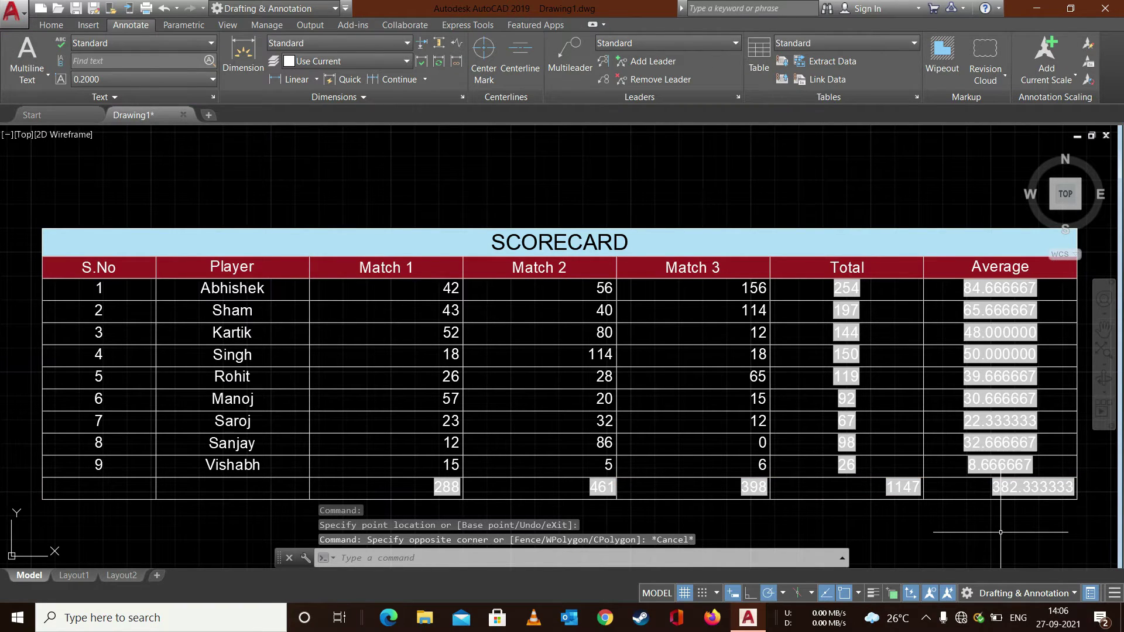
key(Escape)
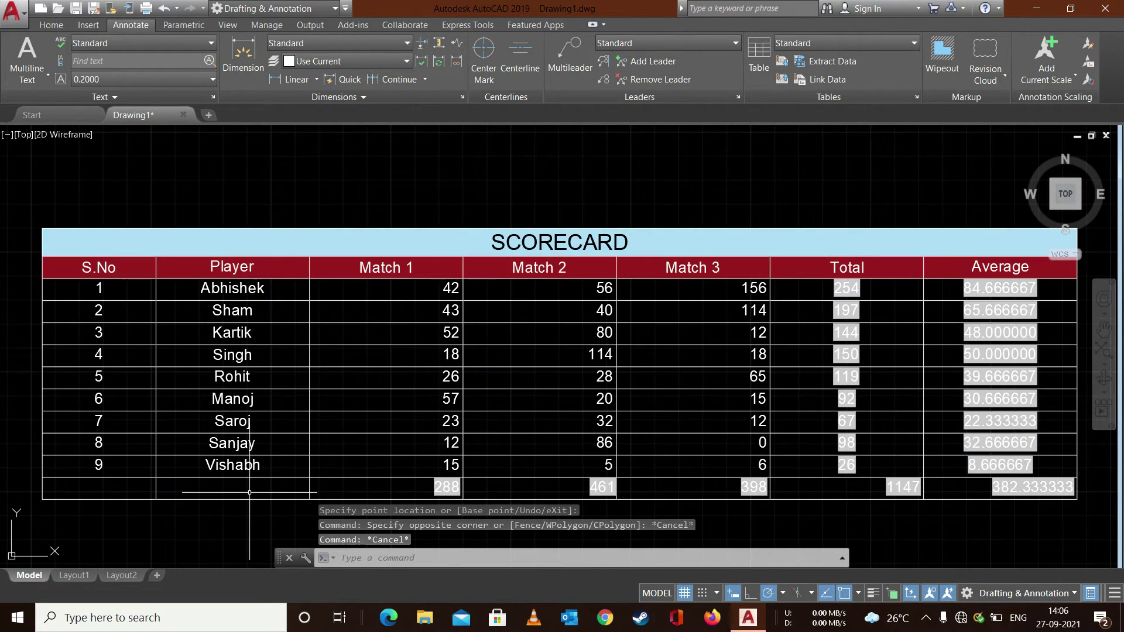
Type the 'Total' label into cell B12 and colour it red
click(250, 489)
text(Toi)
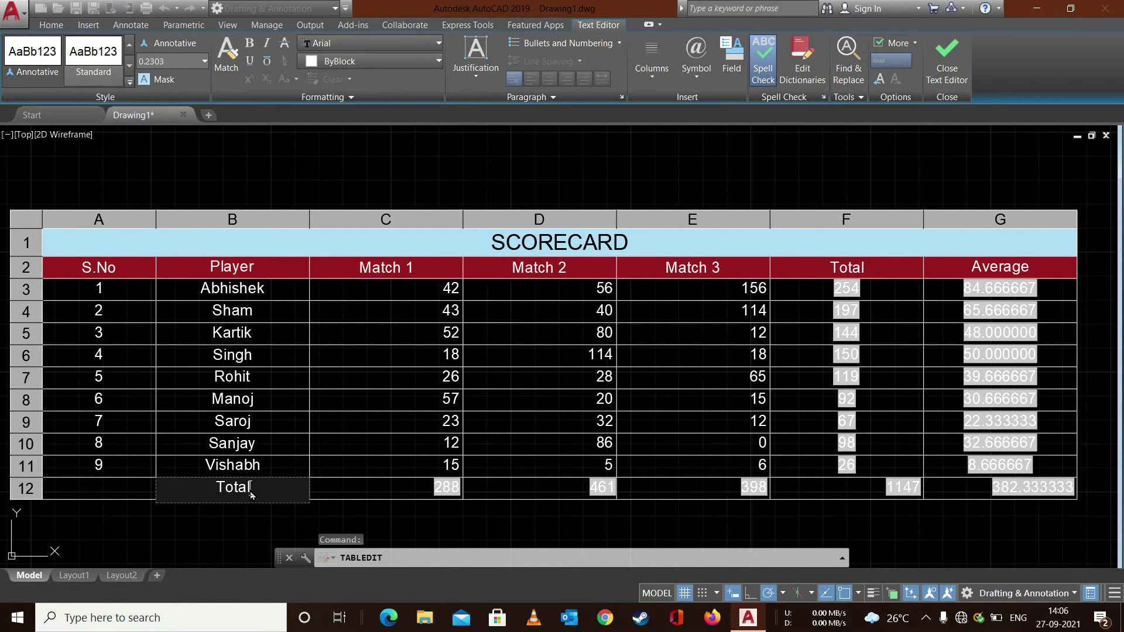
click(377, 66)
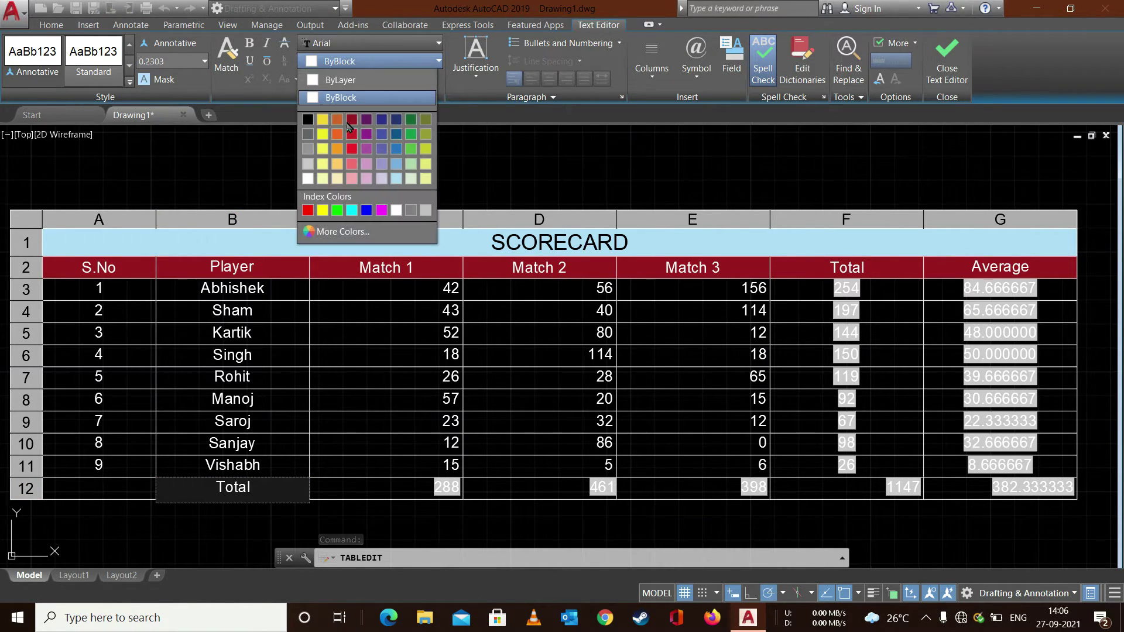
click(351, 148)
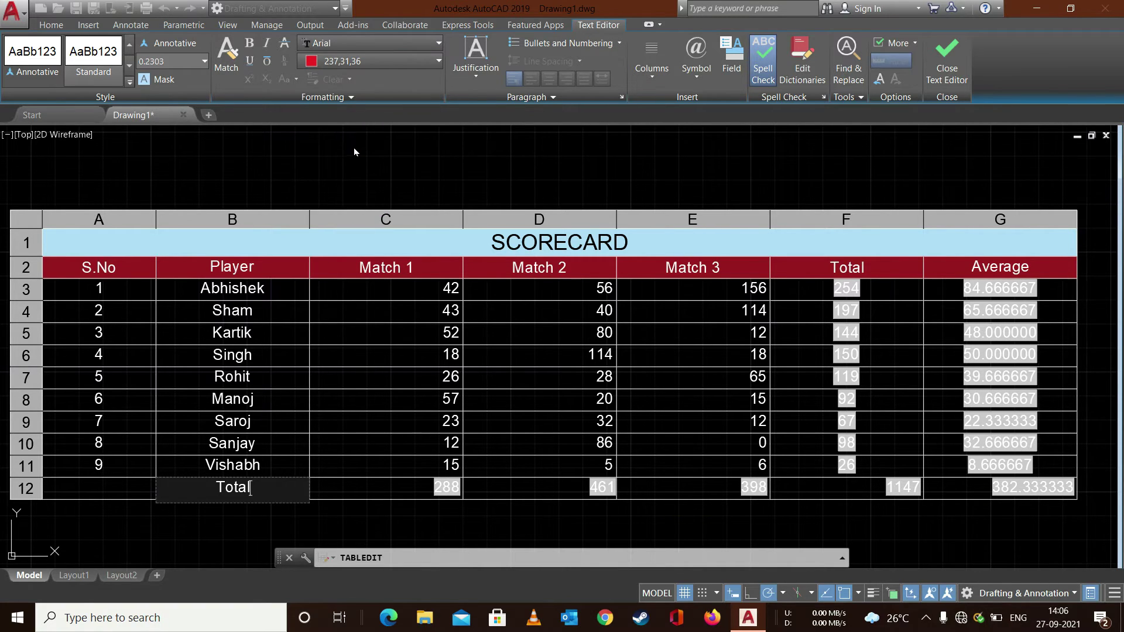
click(384, 173)
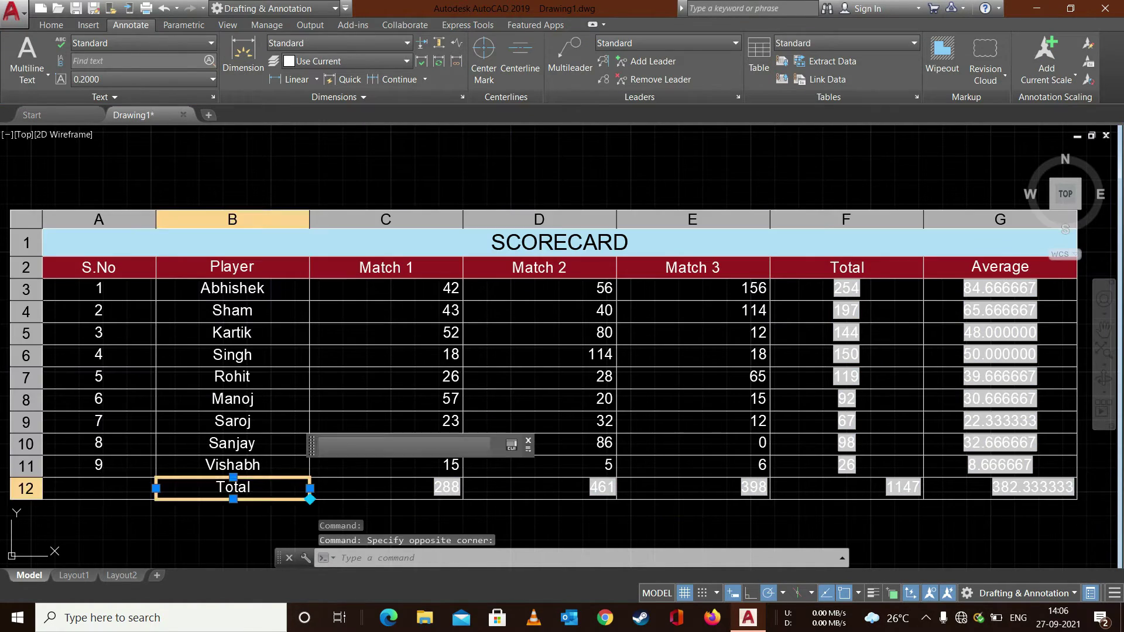
Recolour the B12 'Total' label yellow (248,215,49)
key(F2)
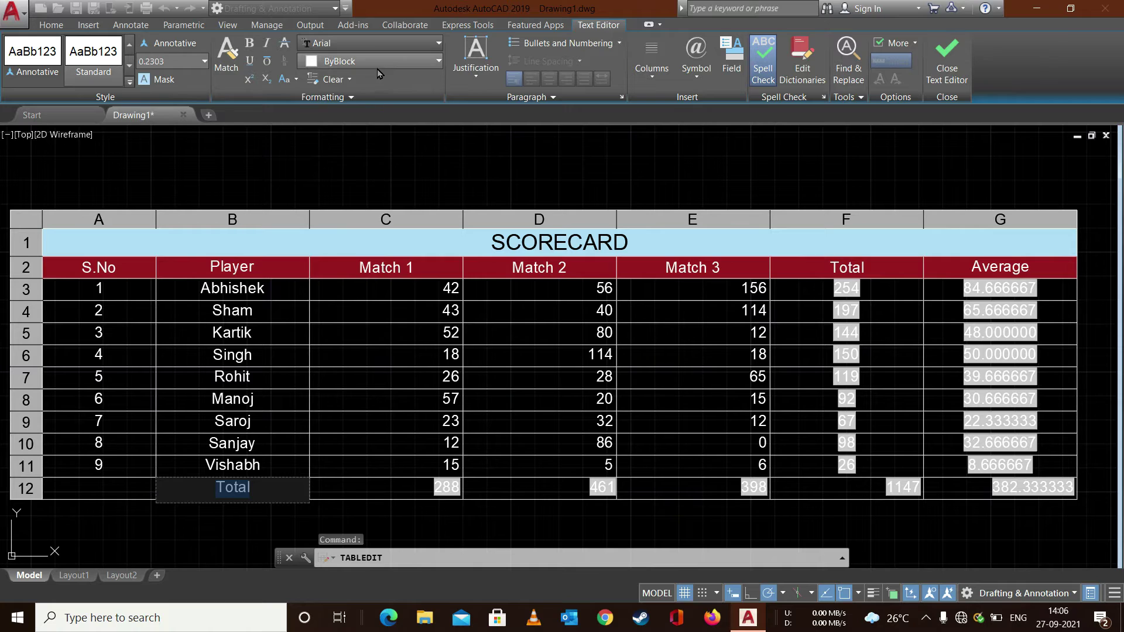
click(376, 62)
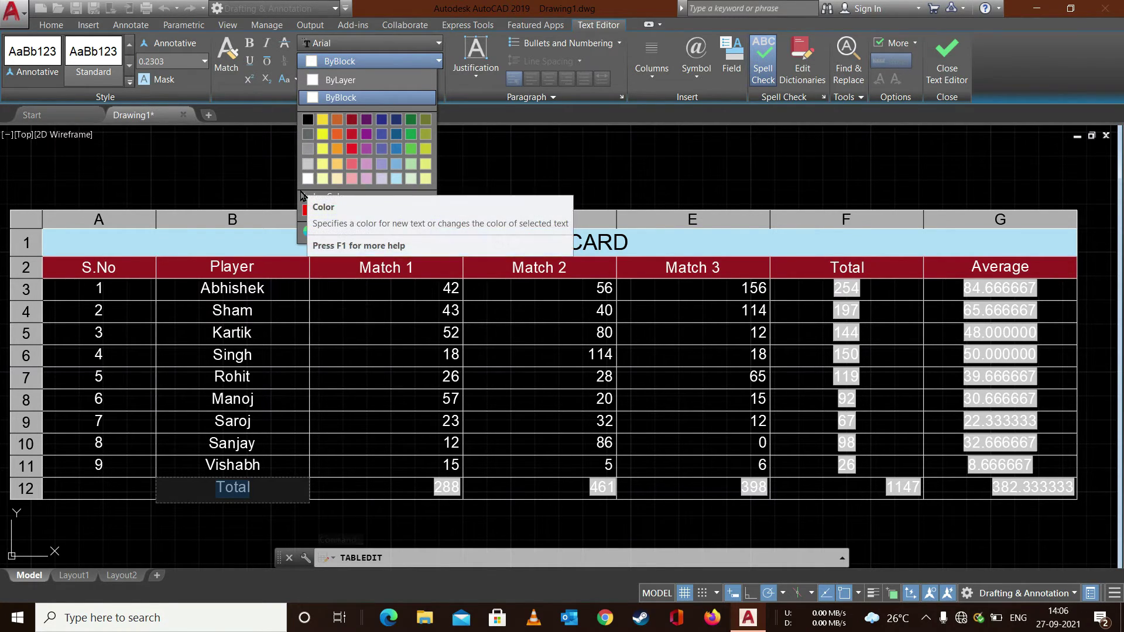
click(322, 119)
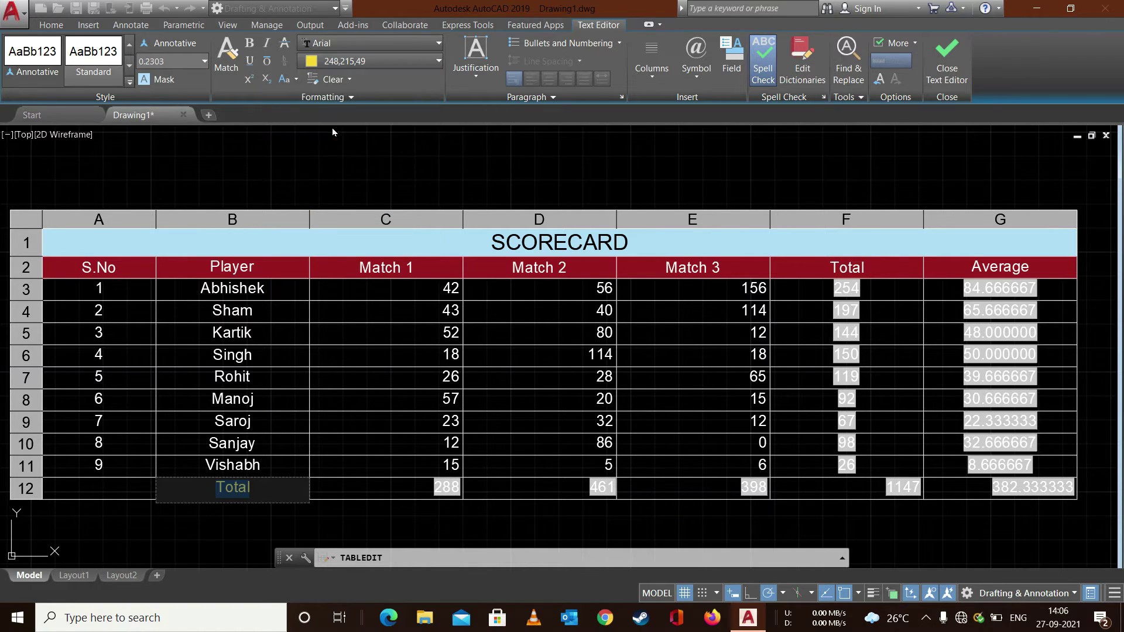
click(419, 136)
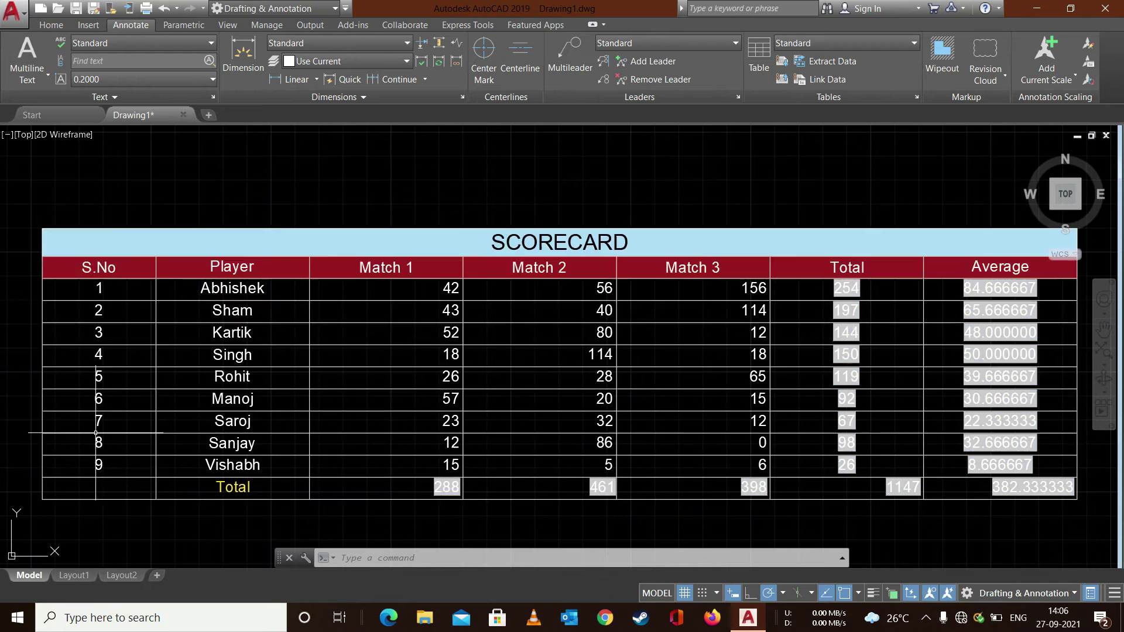
Enter =count(a3:a11) in A12 so the player count shows 9
click(100, 495)
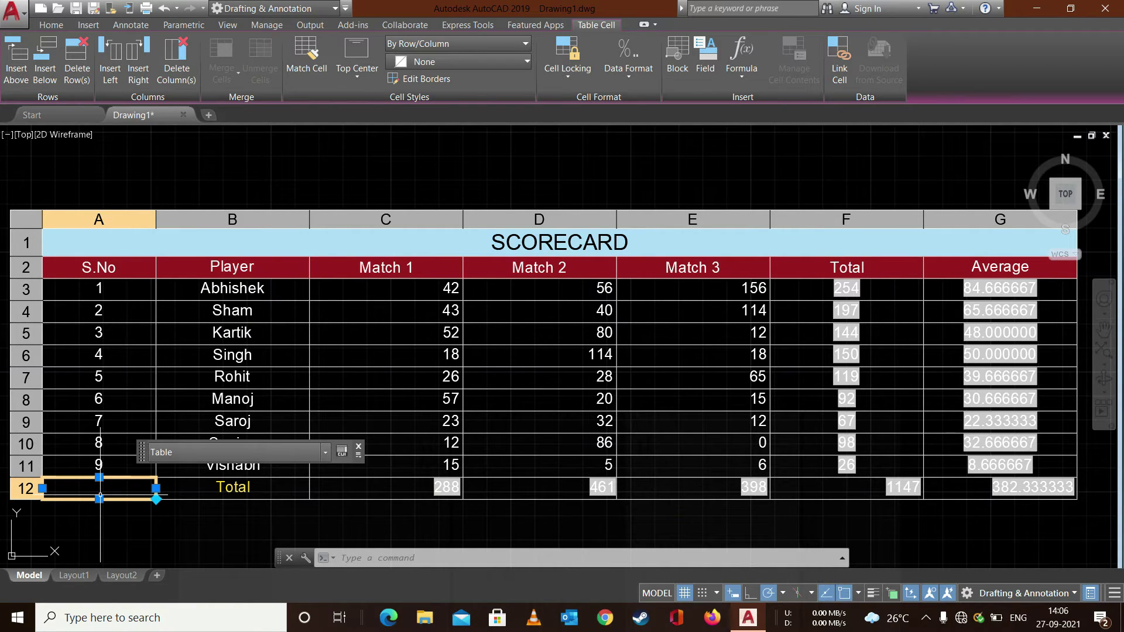
text(=count)
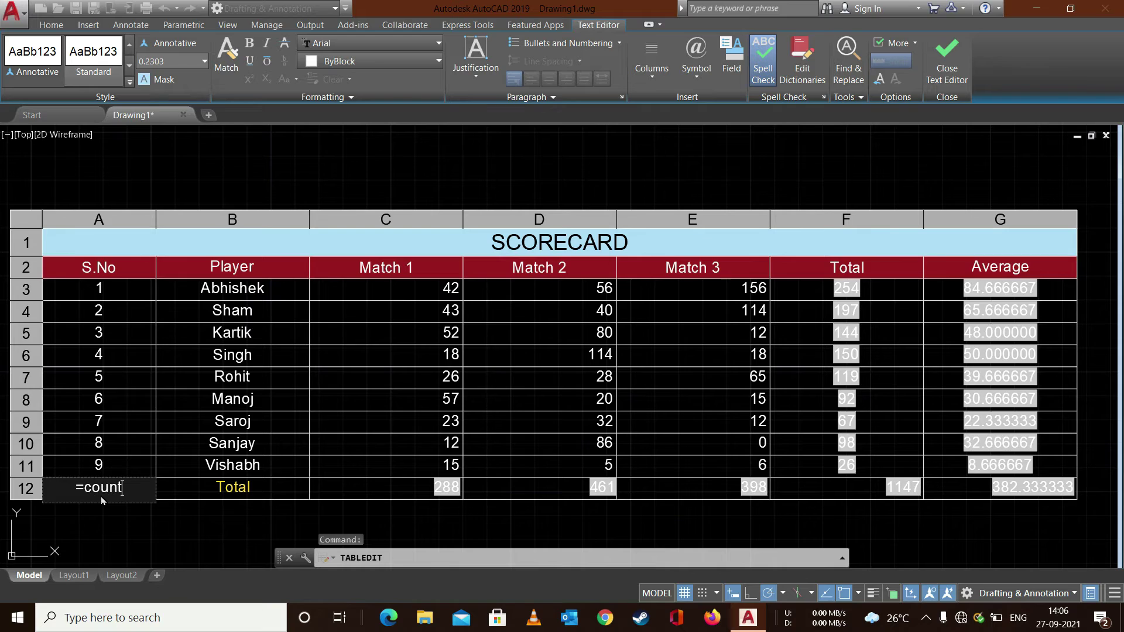
text(()
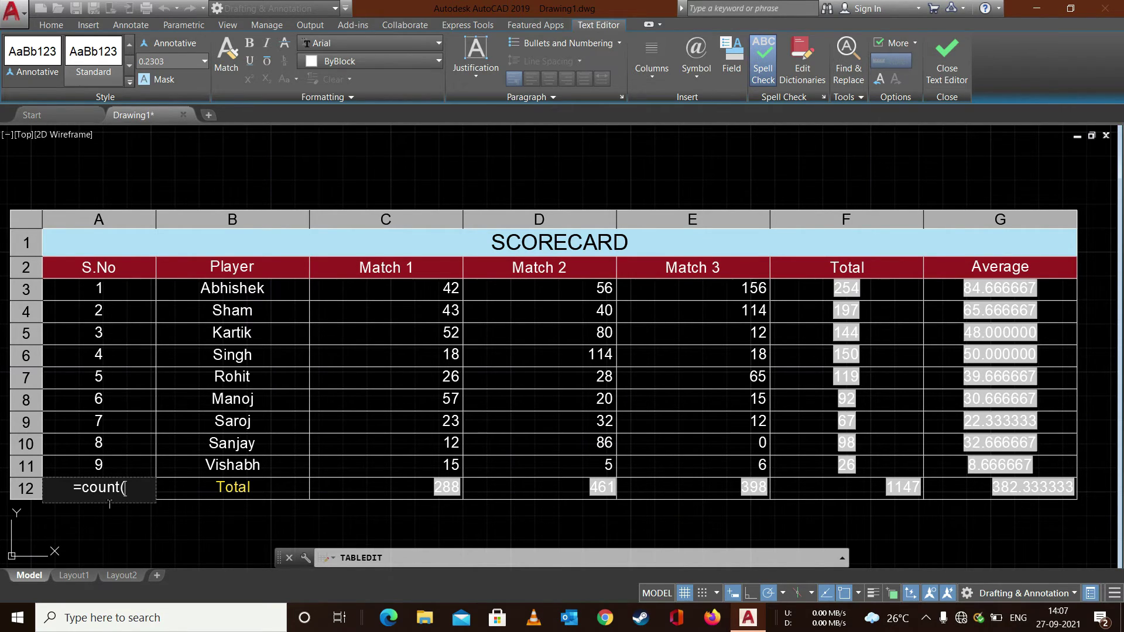
text(a3)
text(:)
text(a11))
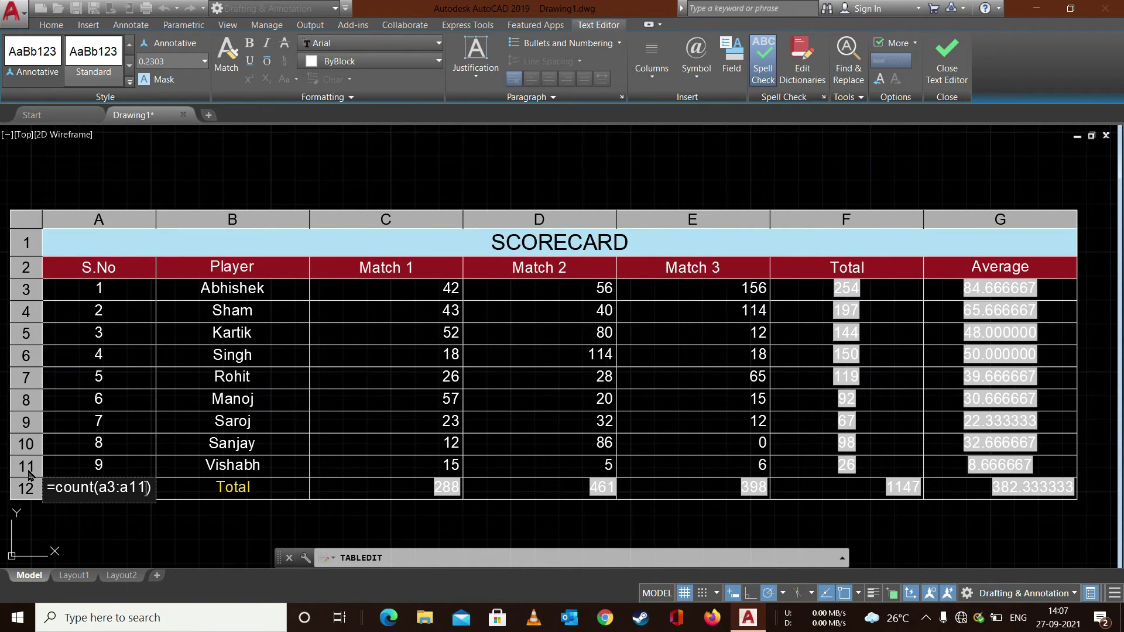
click(237, 501)
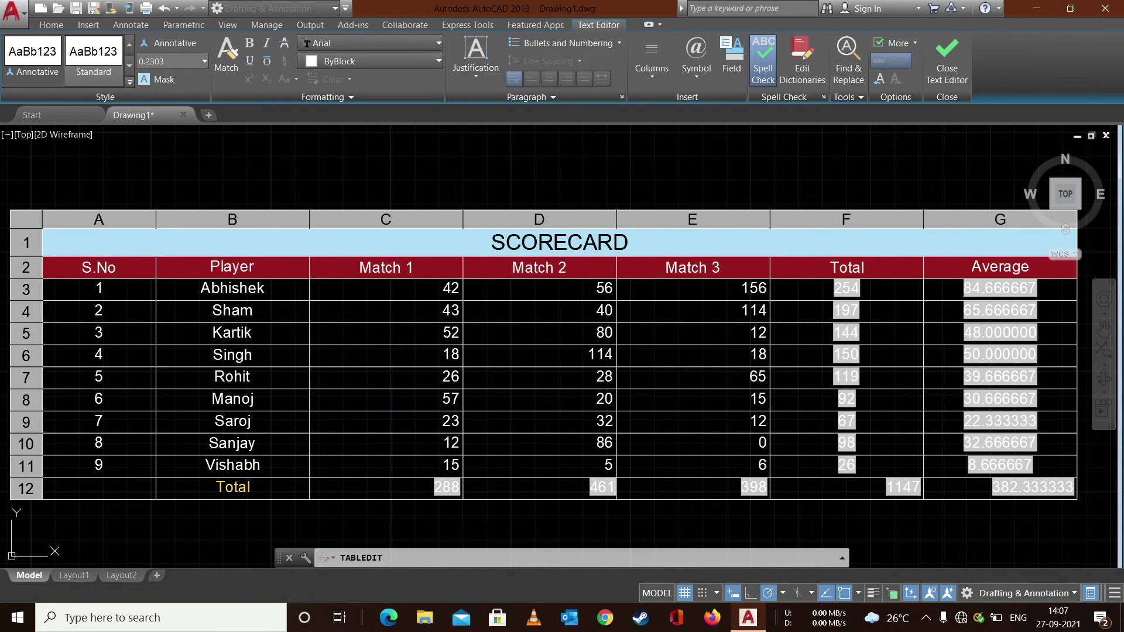
click(234, 489)
click(183, 504)
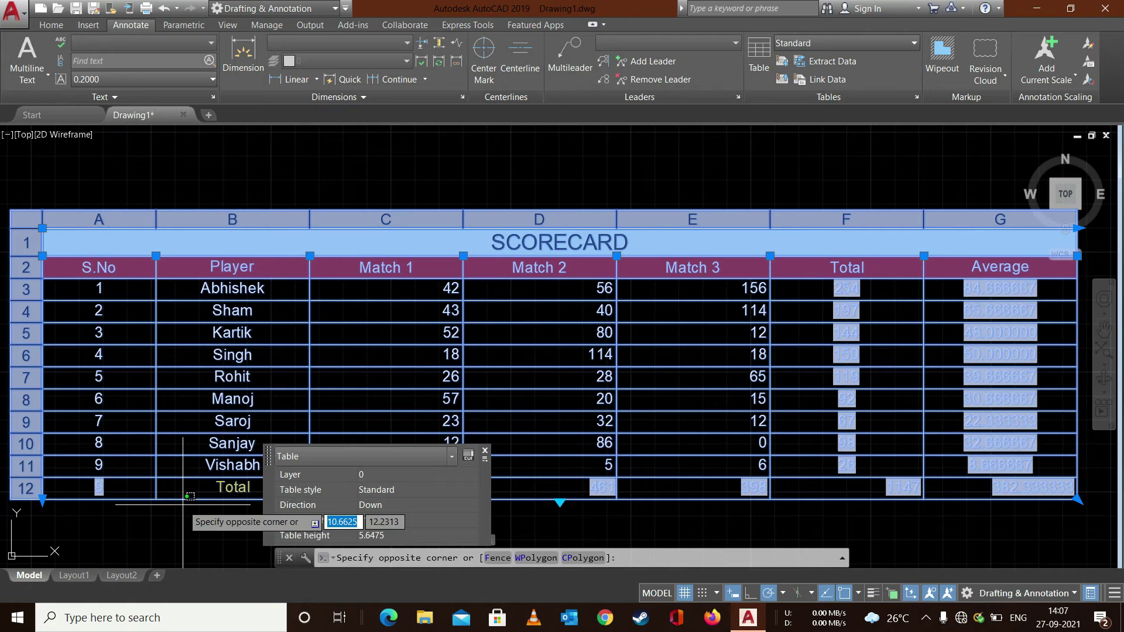
key(Escape)
key(Escape)
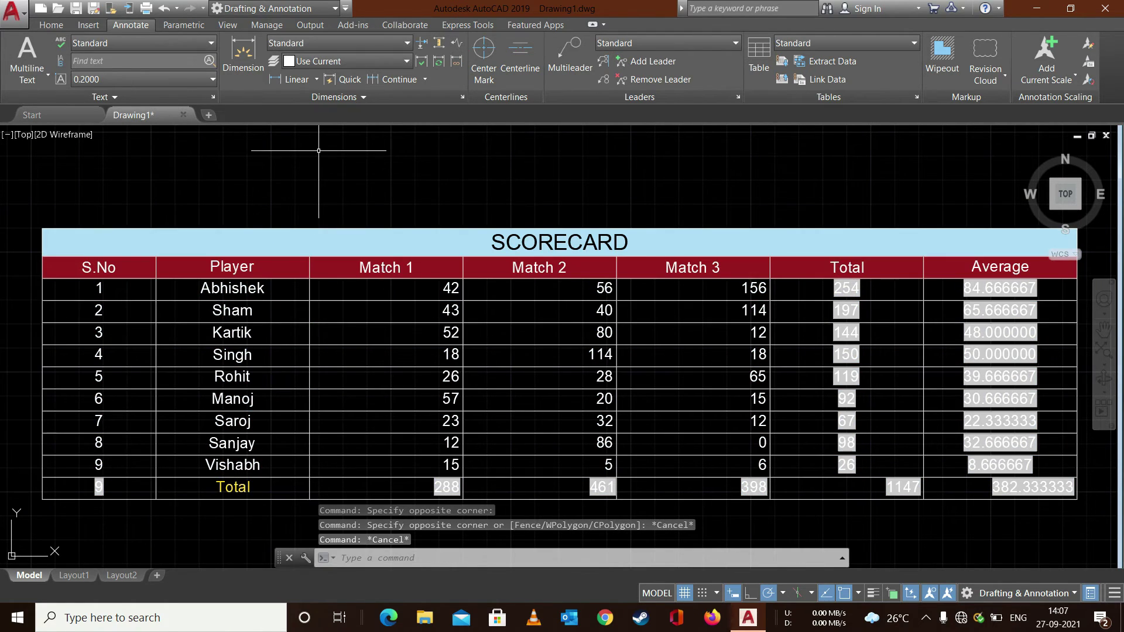
key(Escape)
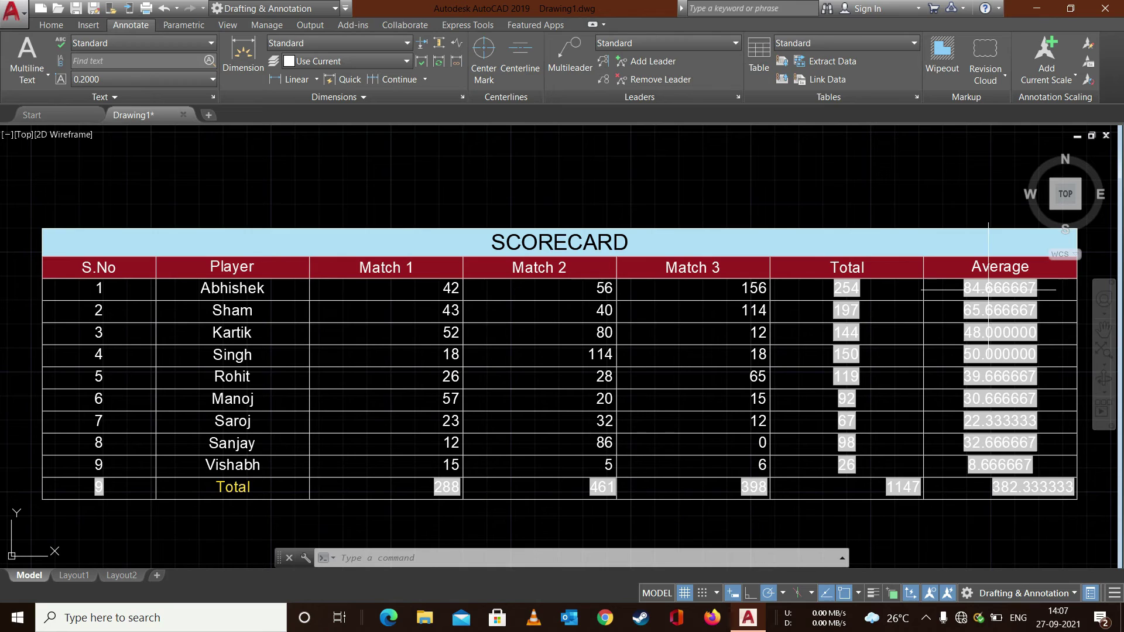
click(990, 287)
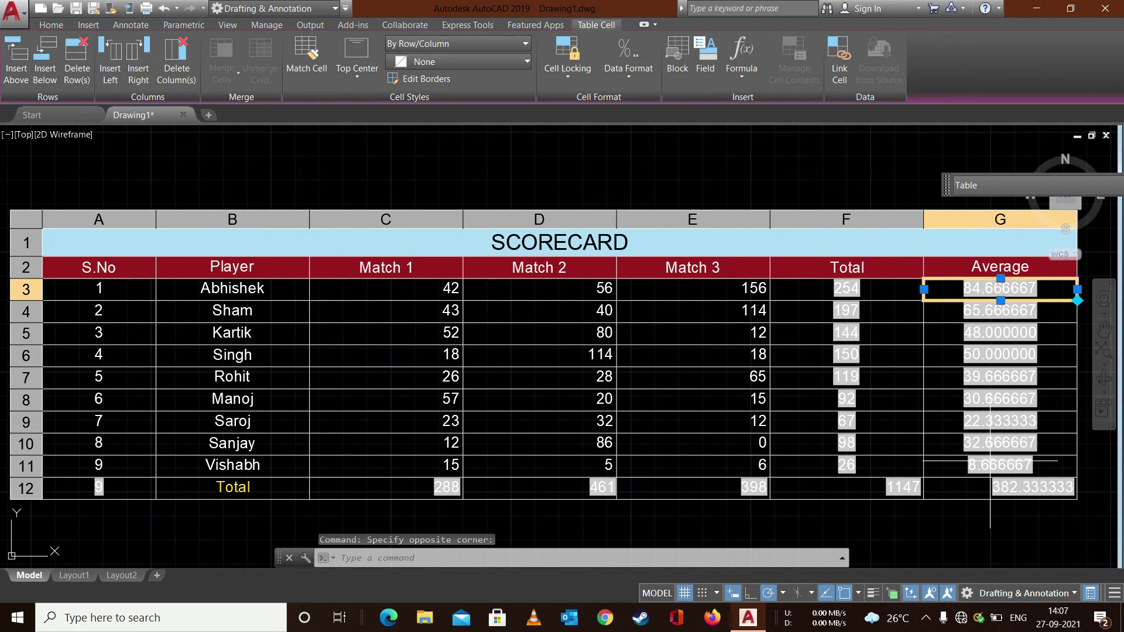
click(744, 75)
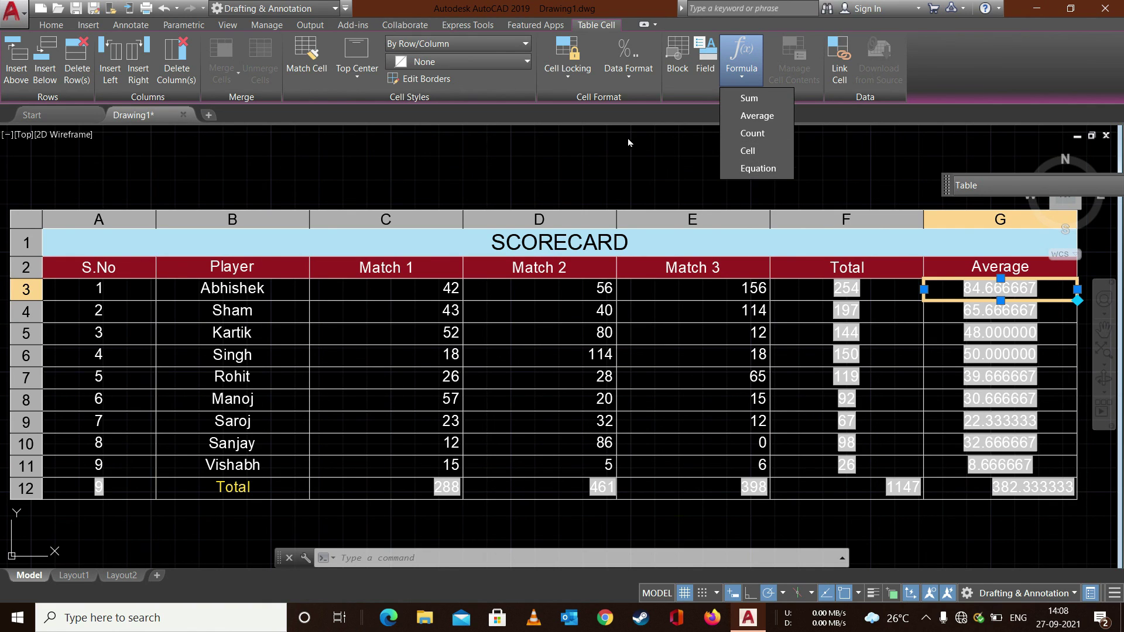
click(630, 143)
click(765, 163)
key(Escape)
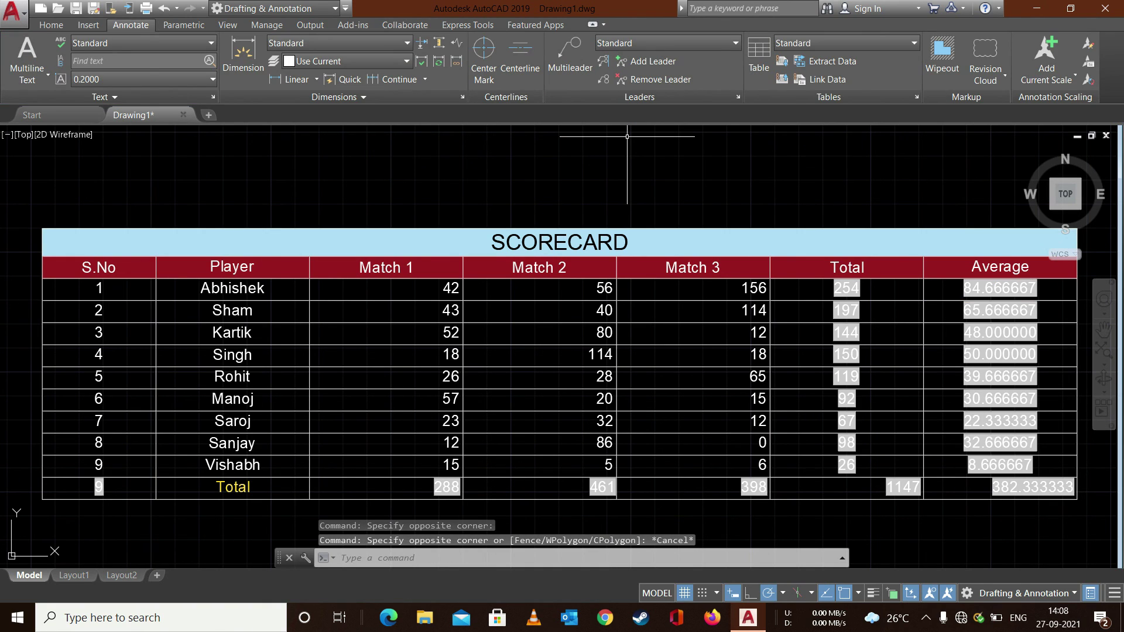